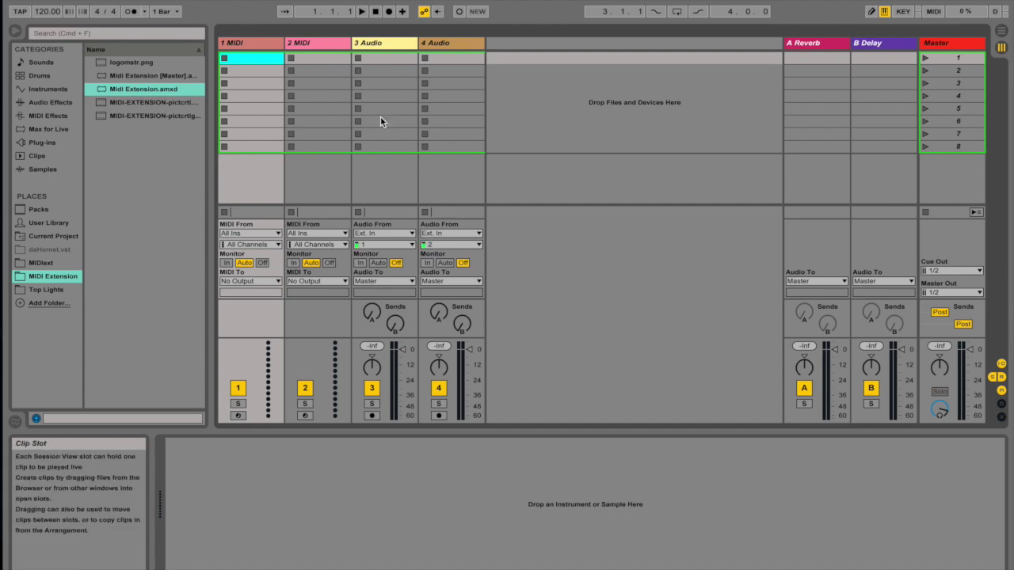
- Create a new Live Set and switch to the Arrangement View
click(85, 0)
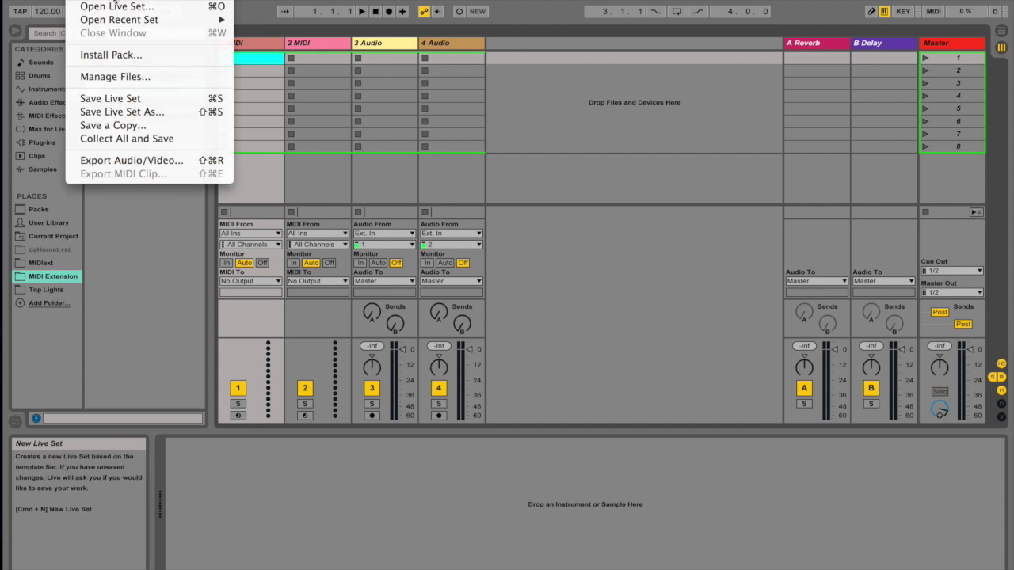
click(127, 0)
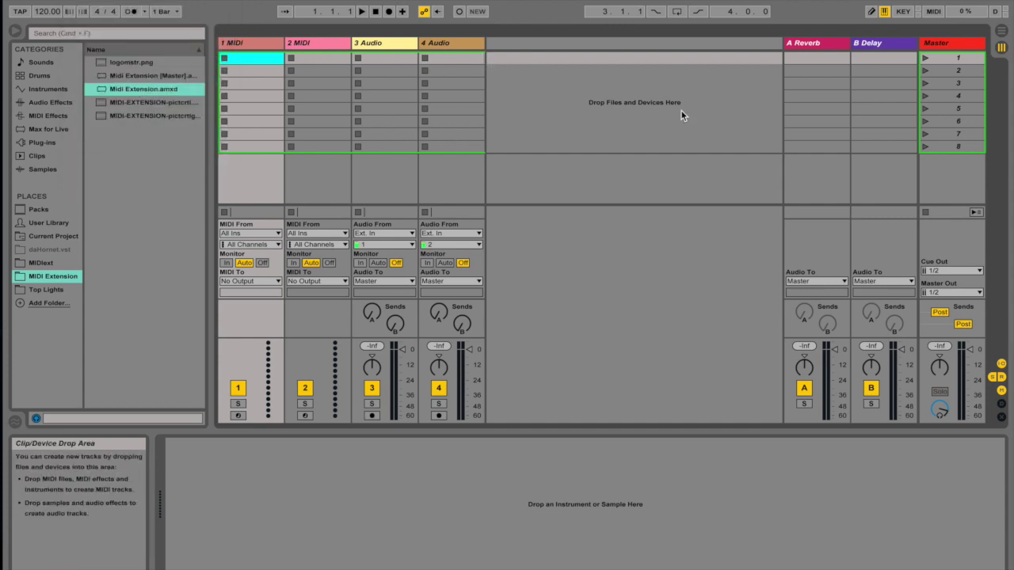
key(Tab)
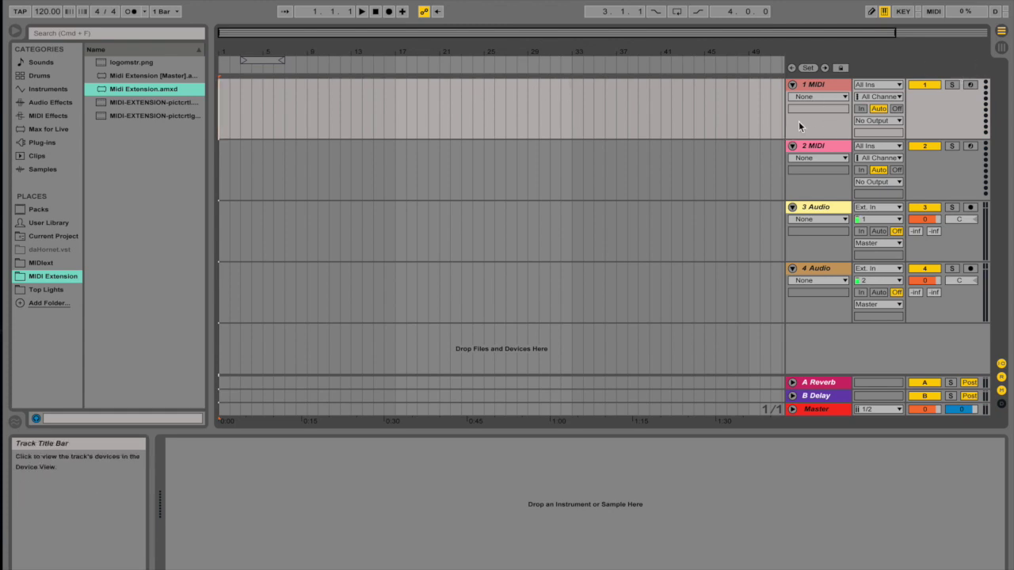
- Delete the second MIDI track and the first audio track, then move the remaining audio track above the MIDI track
click(824, 144)
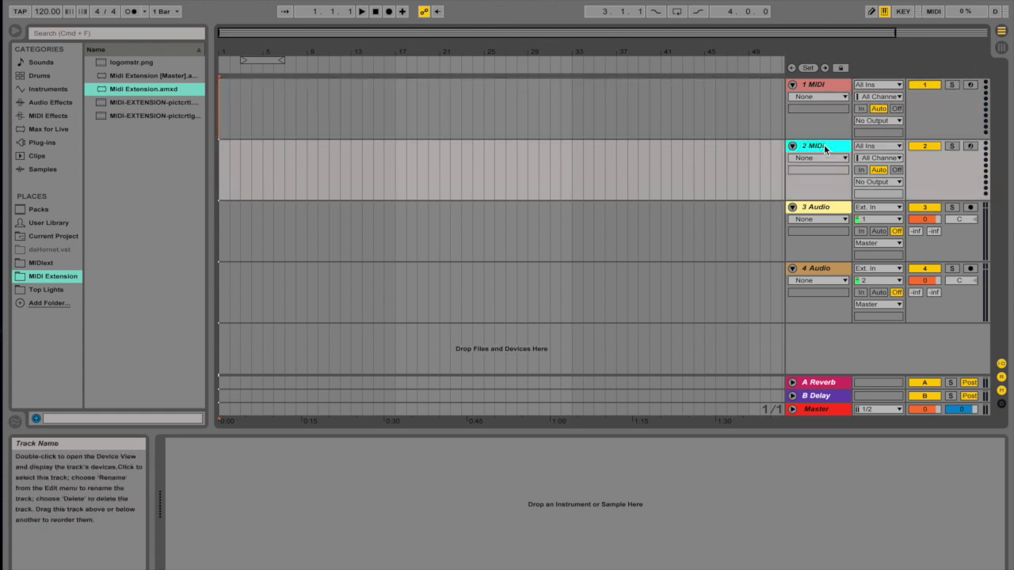
key(Delete)
key(Delete)
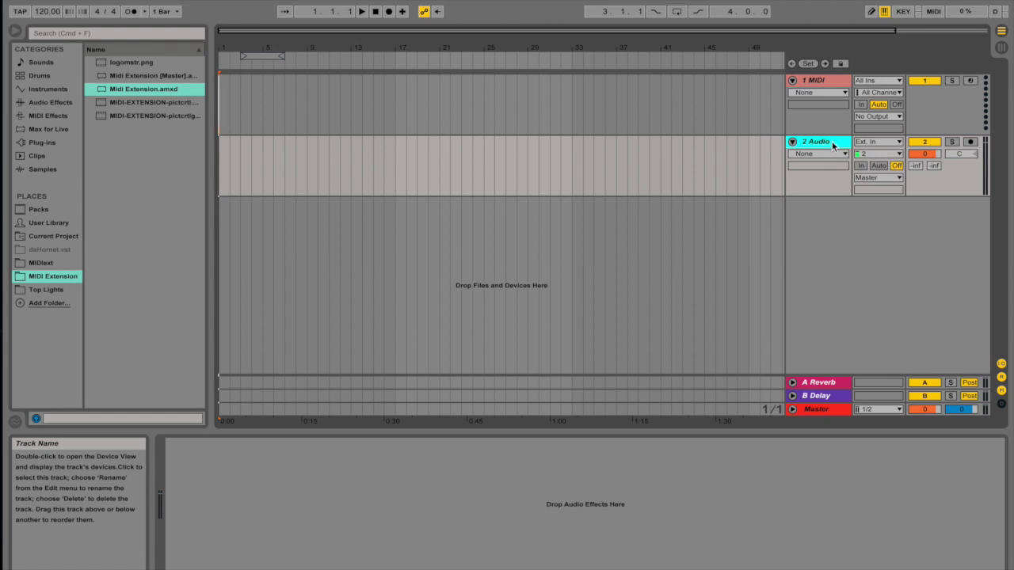
drag(828, 95, 824, 95)
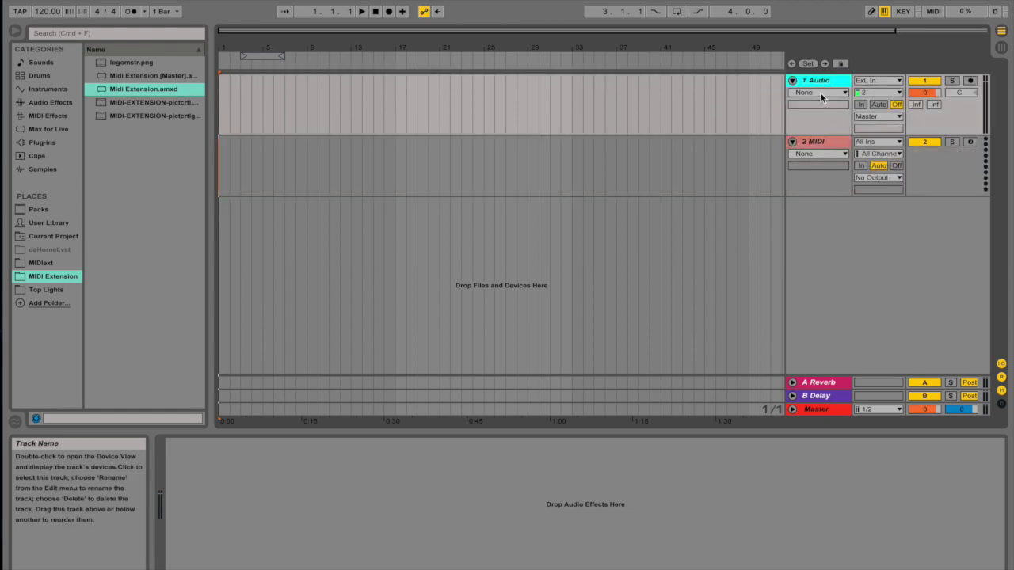
click(222, 110)
scroll(582, 122, right, 2)
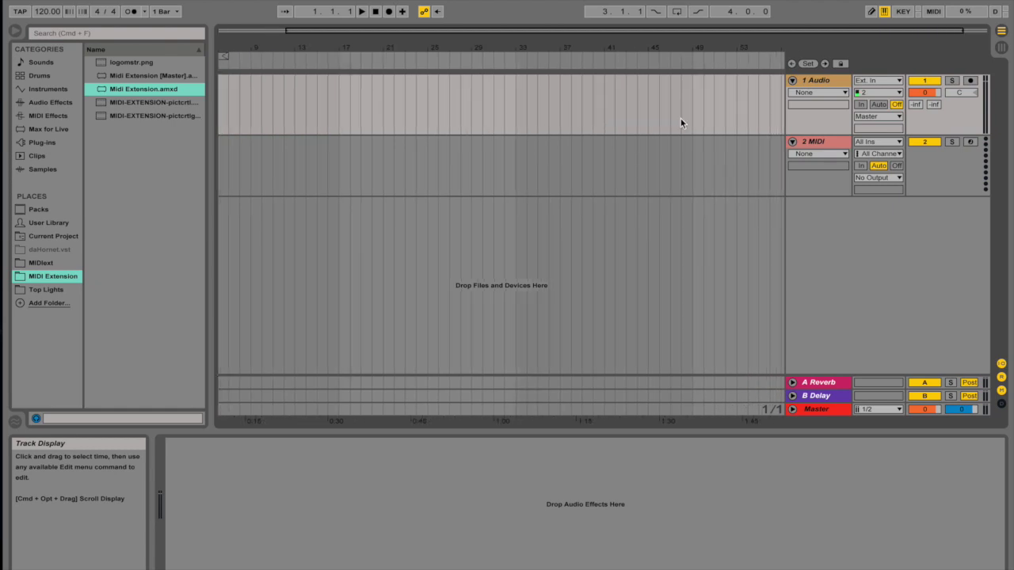
click(814, 80)
click(828, 142)
click(822, 83)
key(Home)
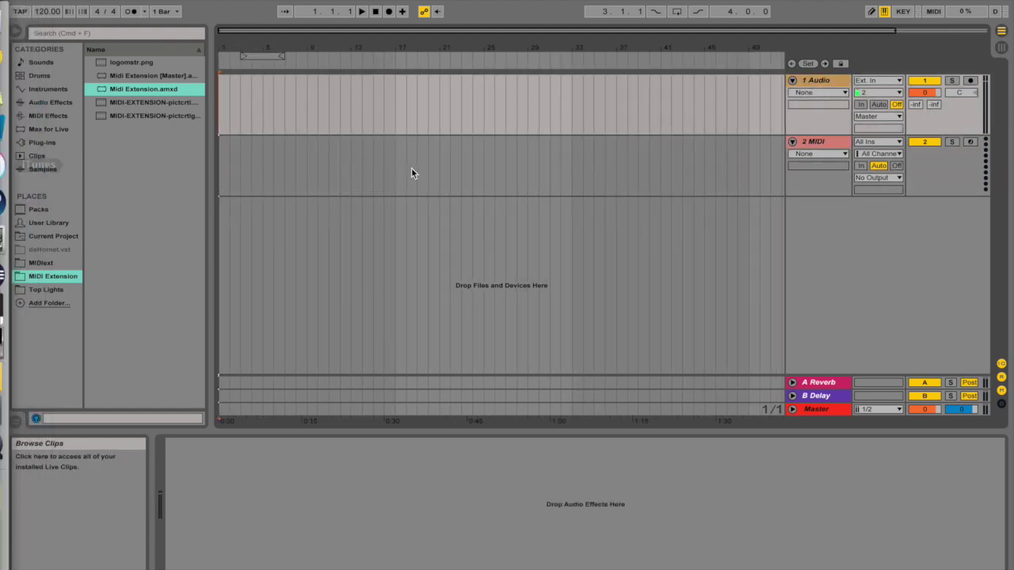
drag(230, 108, 401, 103)
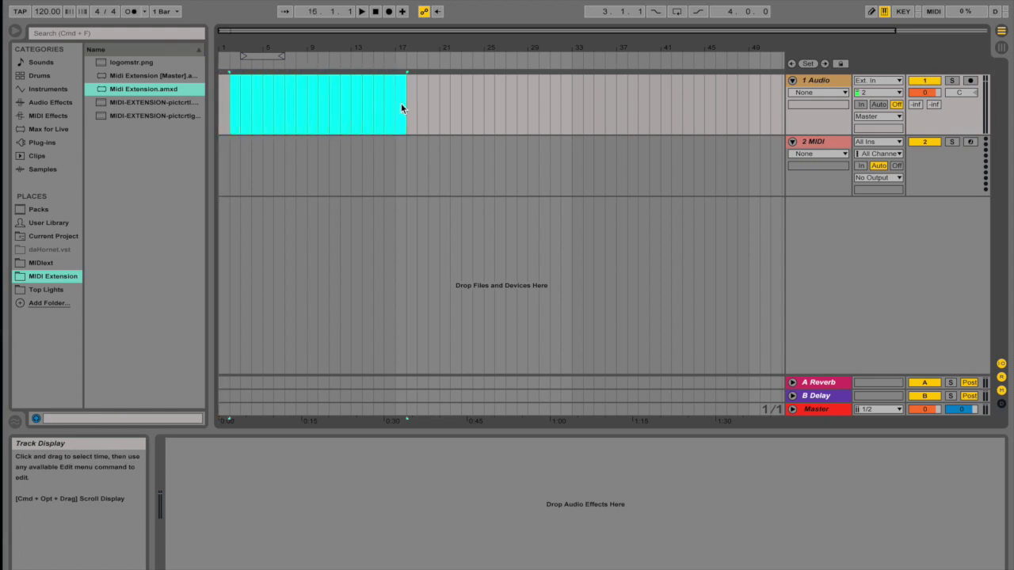
click(406, 105)
- Switch to iTunes and bring the song Safari Fruits into the audio track at the start of the arrangement
mouse_move(24, 198)
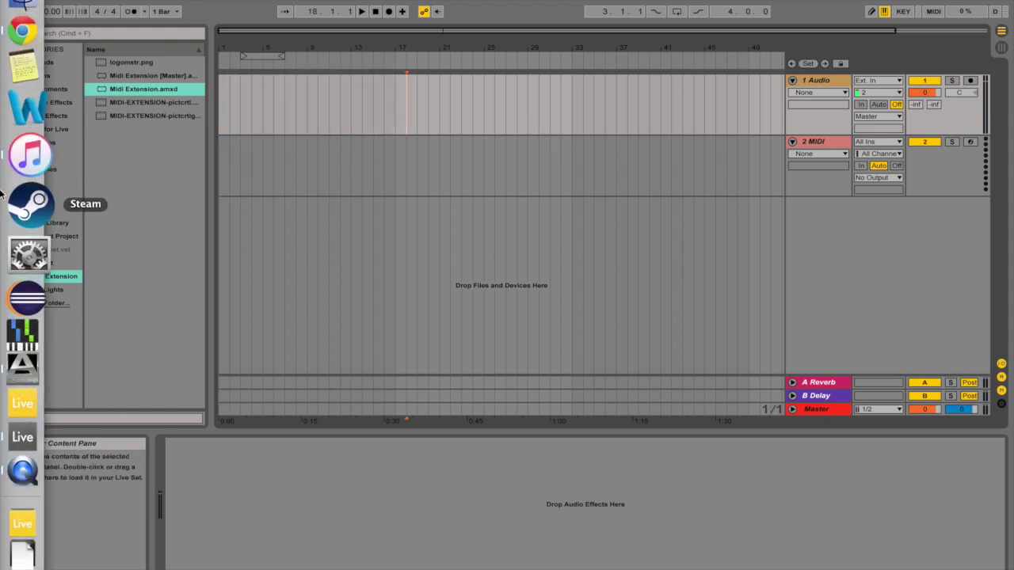
click(27, 163)
drag(495, 478, 228, 102)
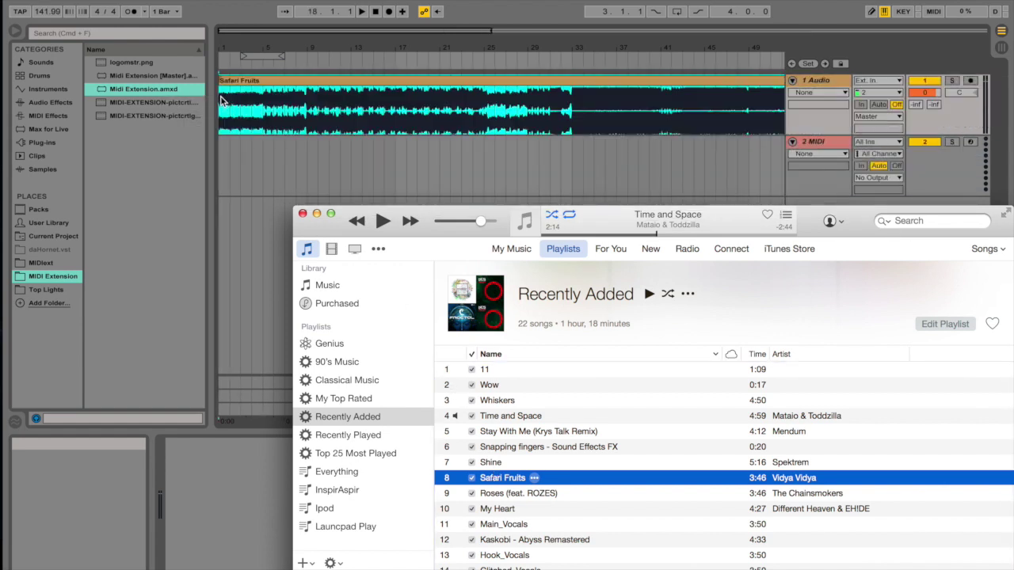
click(276, 85)
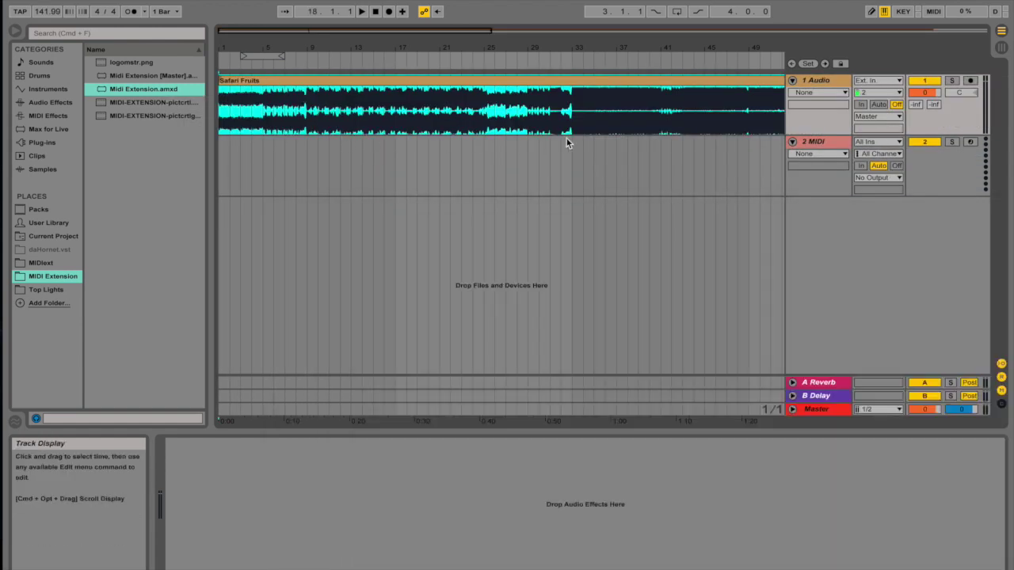
- Open the Safari Fruits clip in the sample editor and enlarge its waveform around the first 45 bars
scroll(614, 94, right, 5)
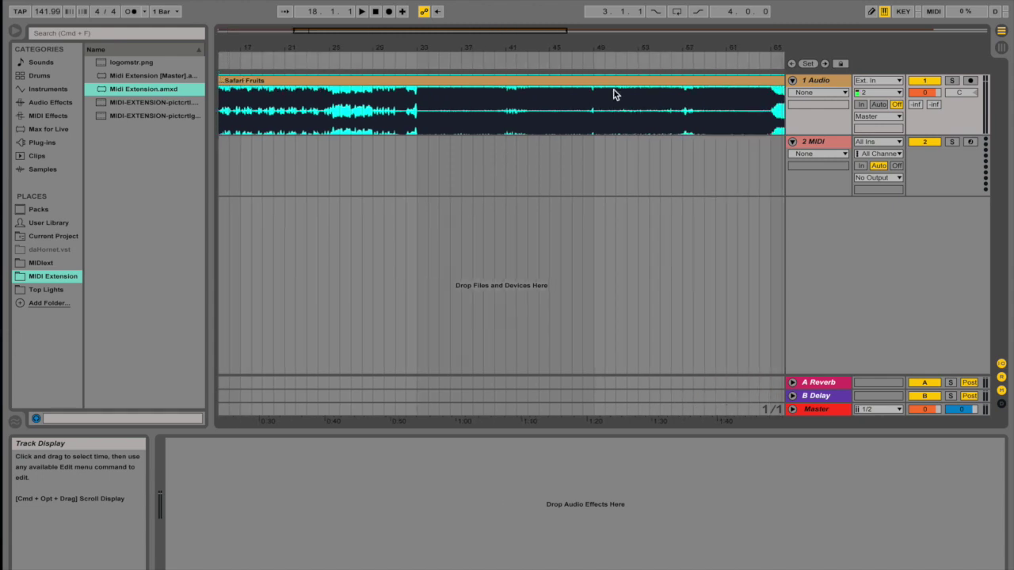
scroll(614, 95, right, 15)
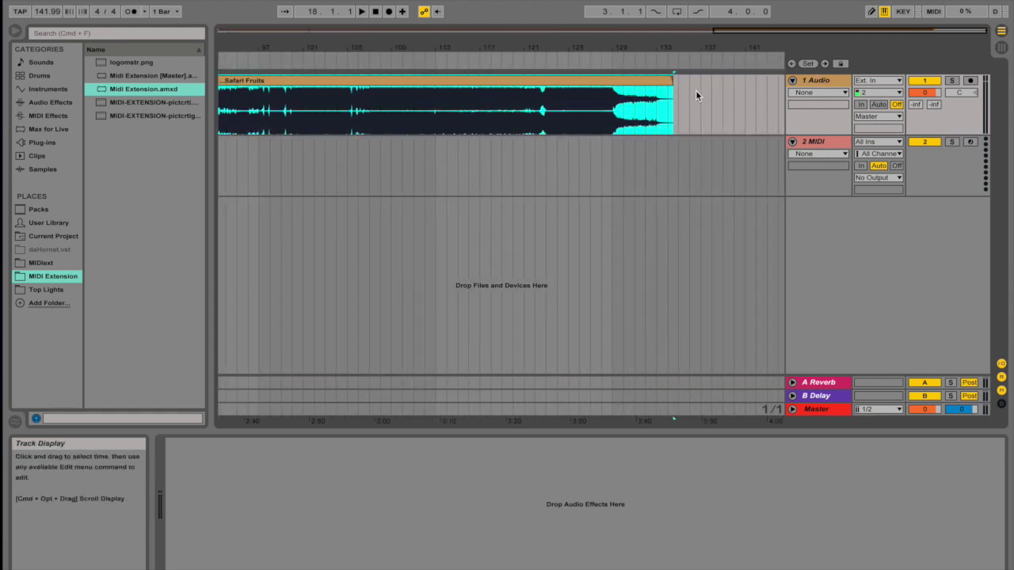
scroll(695, 92, left, 20)
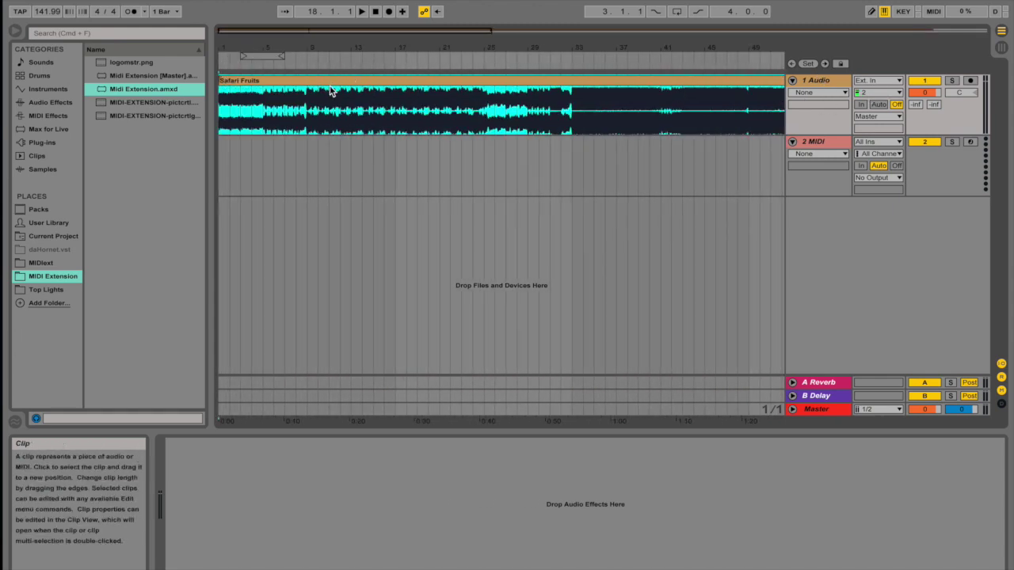
double_click(304, 81)
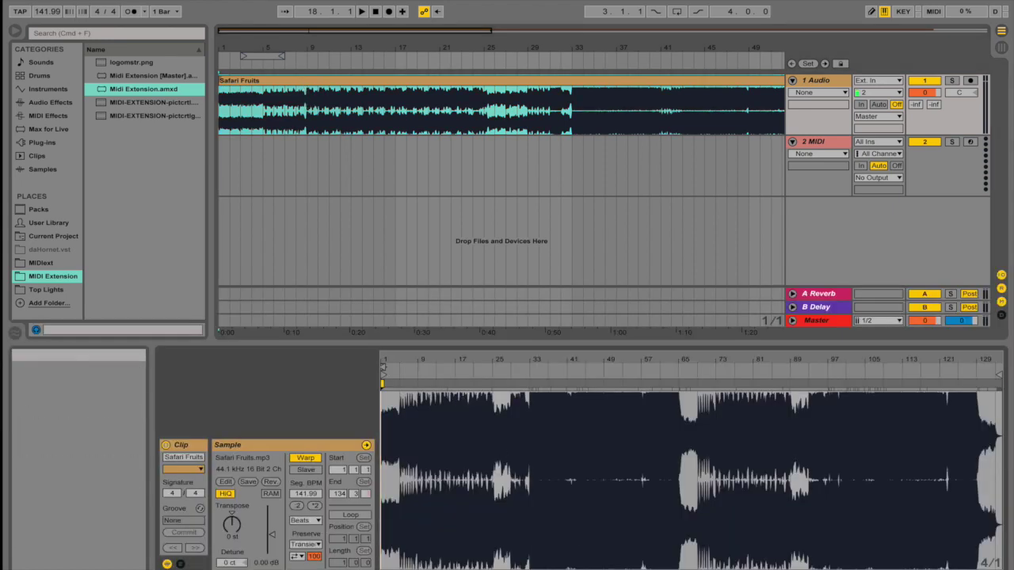
key(plus)
key(plus)
key(plus)
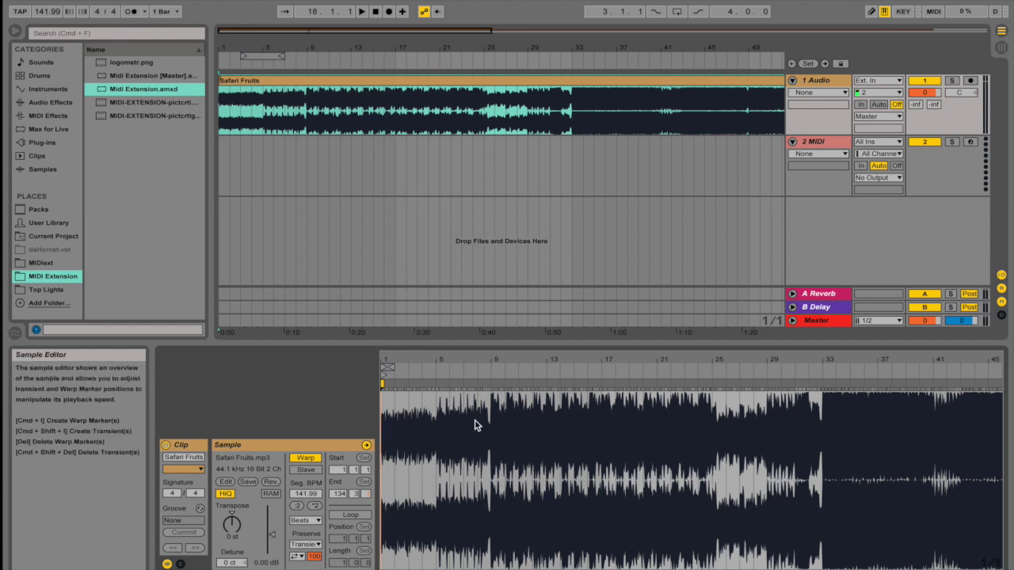
- Examine how the song's sections and beats line up with the bar grid throughout the sample, along with its segment BPM
click(602, 414)
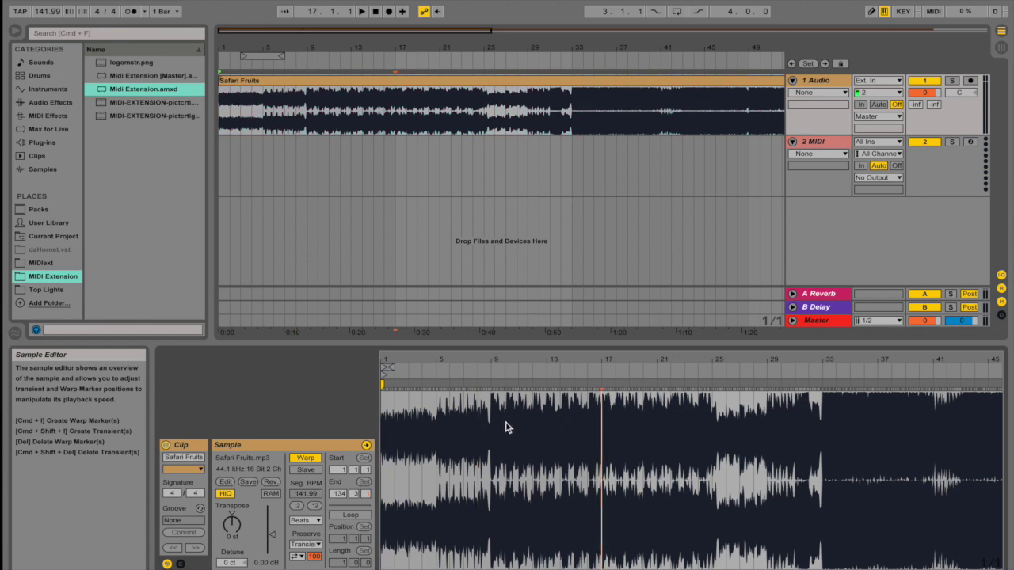
scroll(432, 414, right, 10)
click(438, 415)
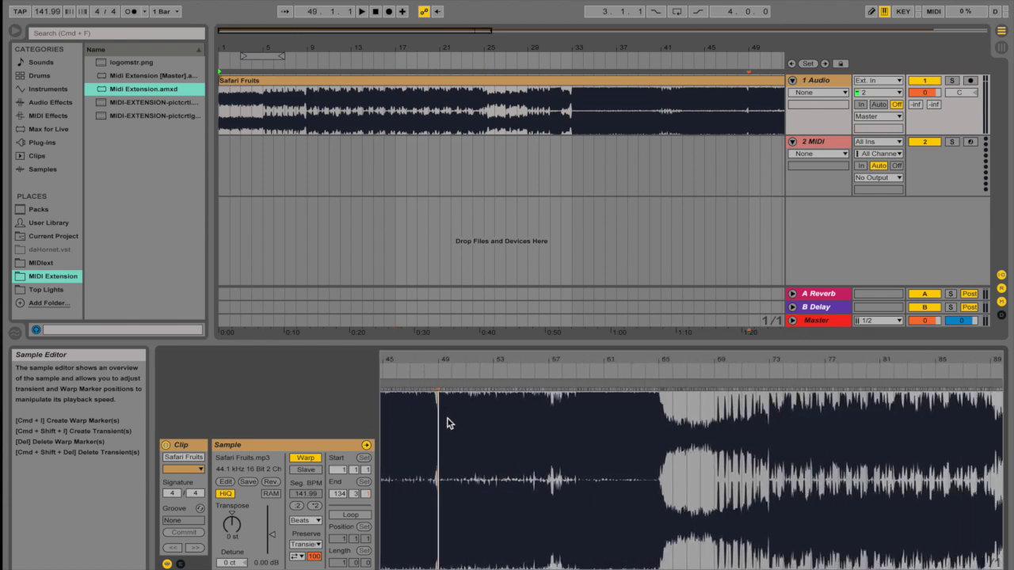
scroll(447, 420, left, 10)
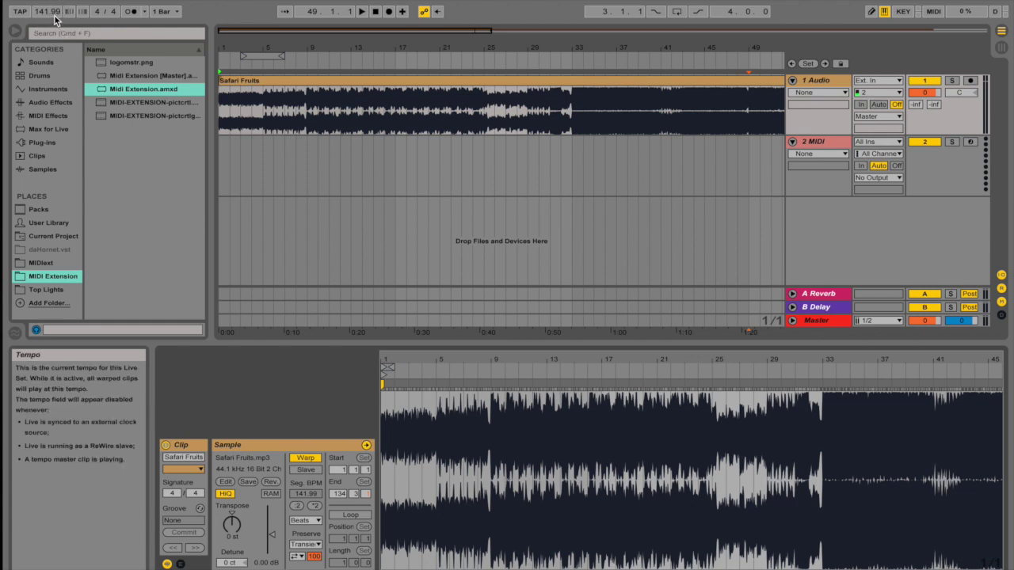
click(431, 418)
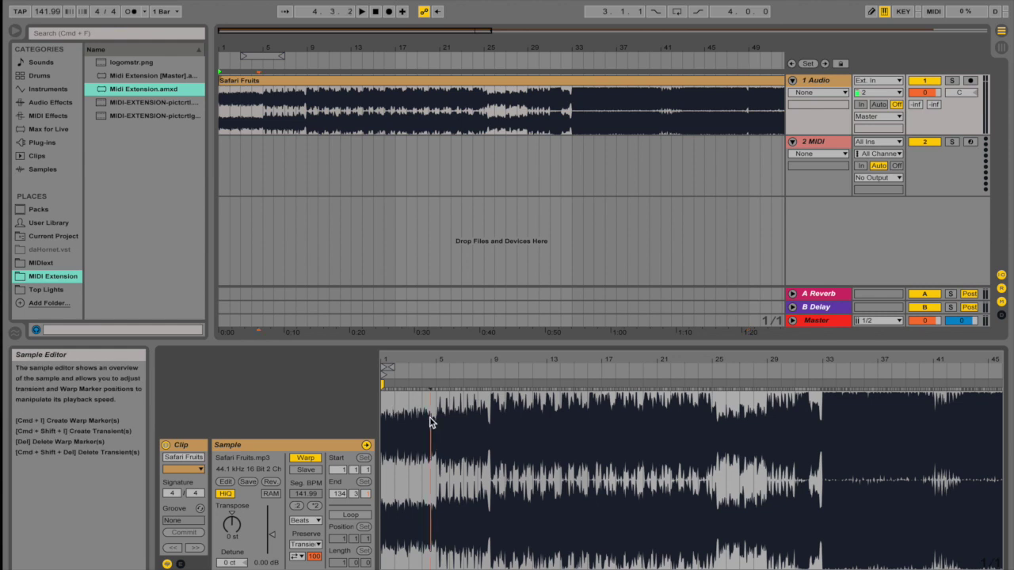
click(568, 419)
click(698, 423)
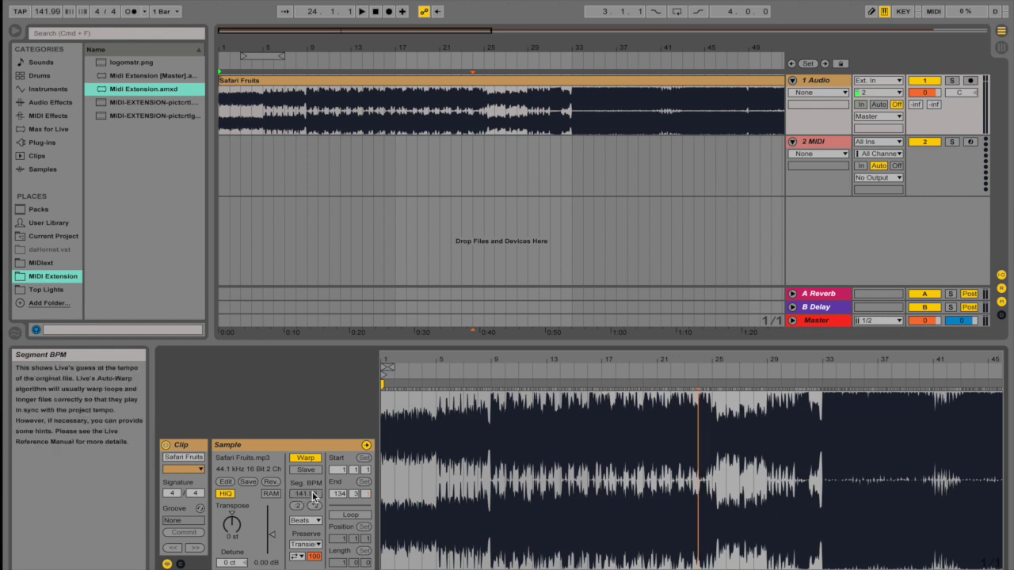
click(439, 439)
key(super+z)
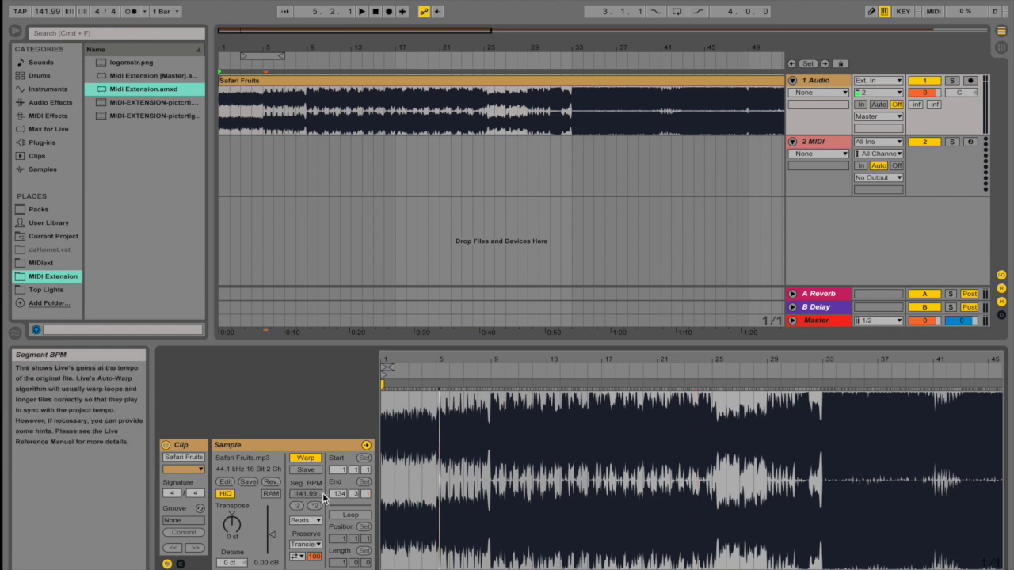
scroll(493, 423, right, 5)
scroll(493, 423, right, 5)
click(497, 423)
scroll(497, 423, right, 3)
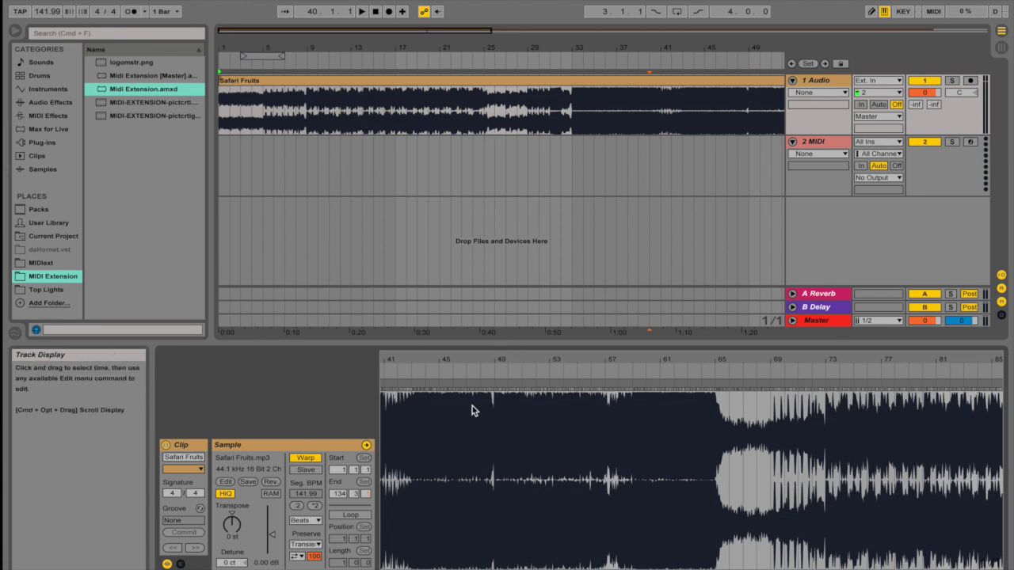
click(531, 428)
scroll(530, 427, right, 2)
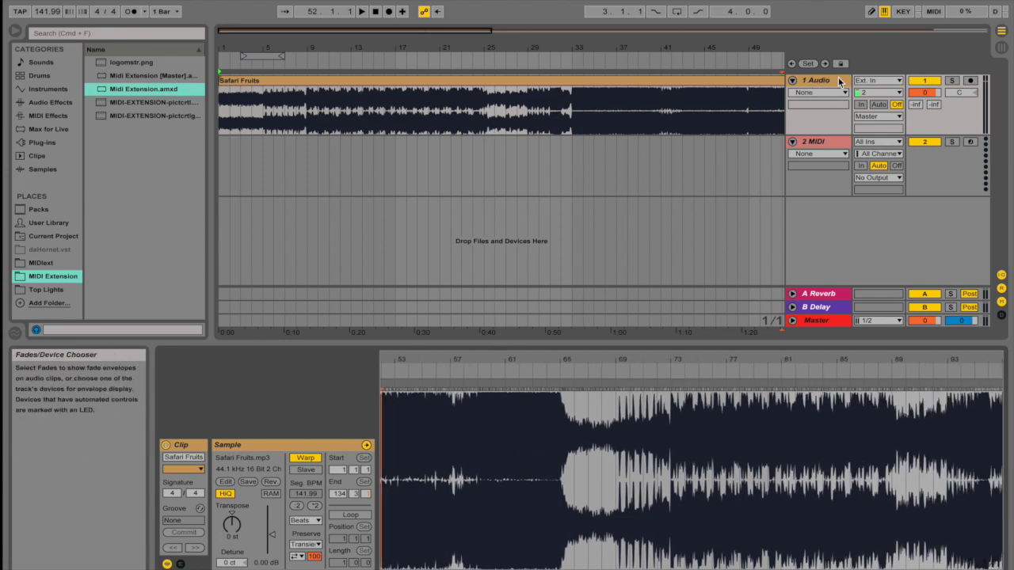
click(490, 429)
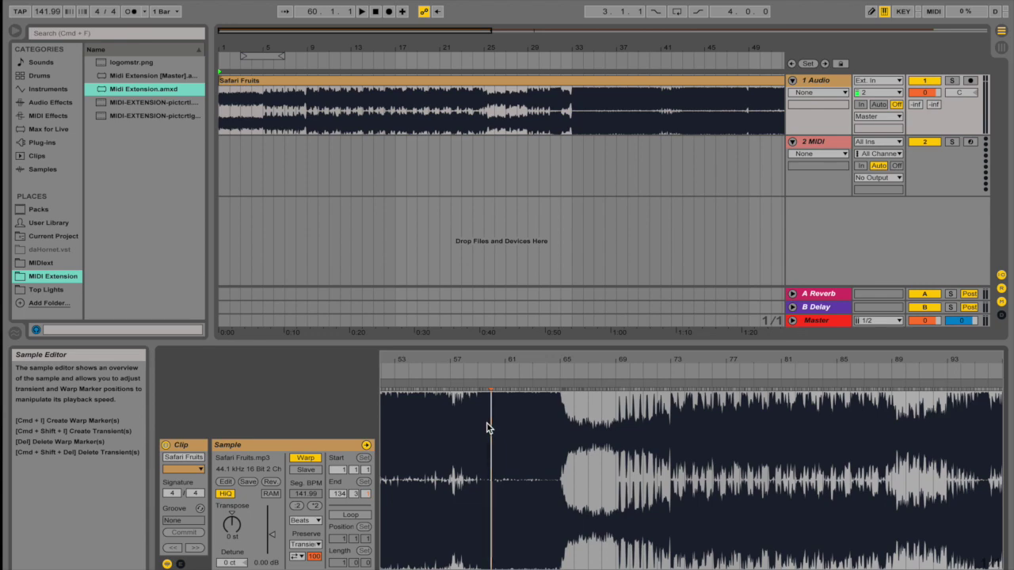
scroll(489, 428, right, 3)
scroll(475, 428, right, 1)
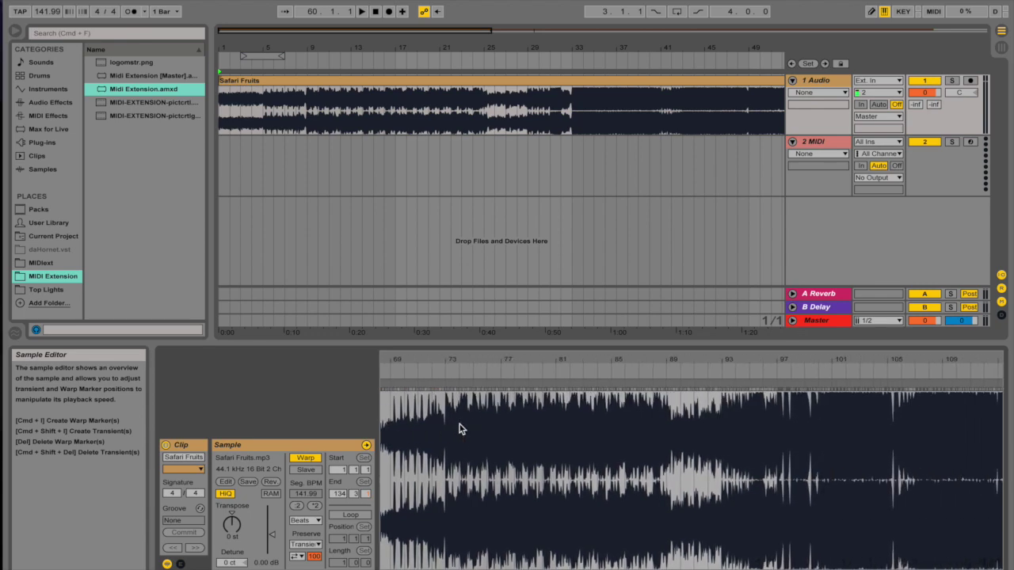
scroll(476, 430, left, 10)
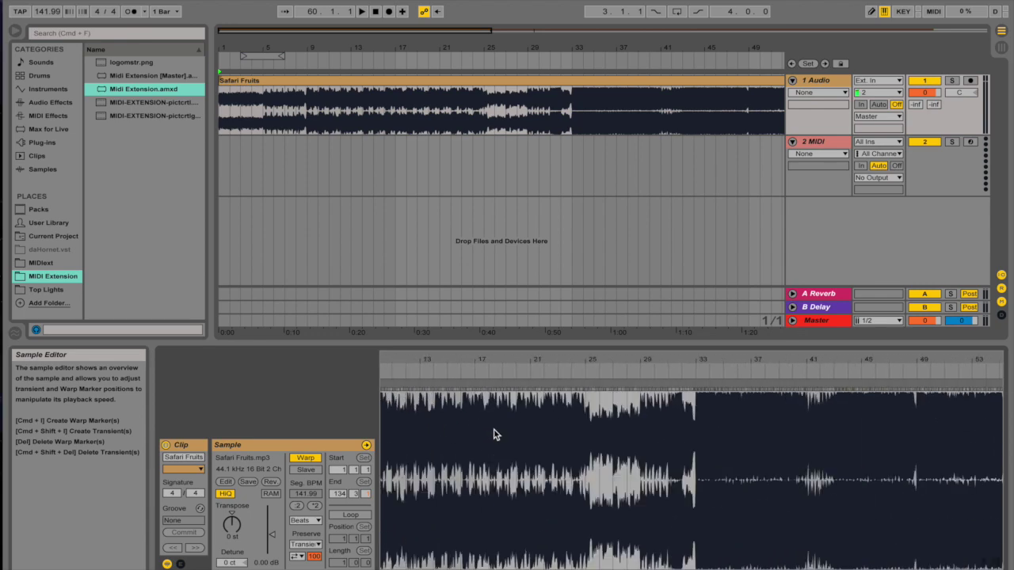
scroll(492, 432, right, 5)
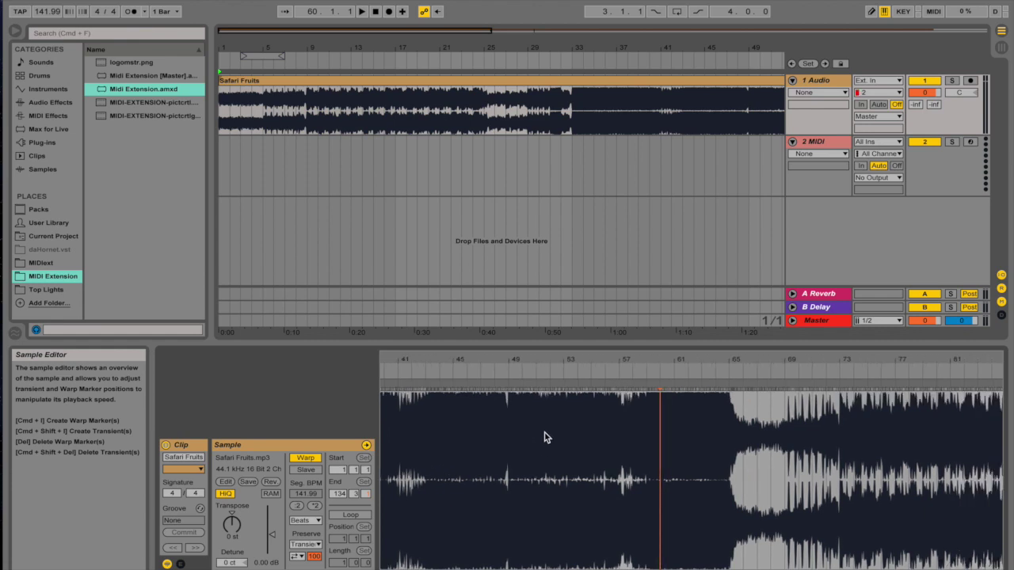
scroll(545, 438, left, 7)
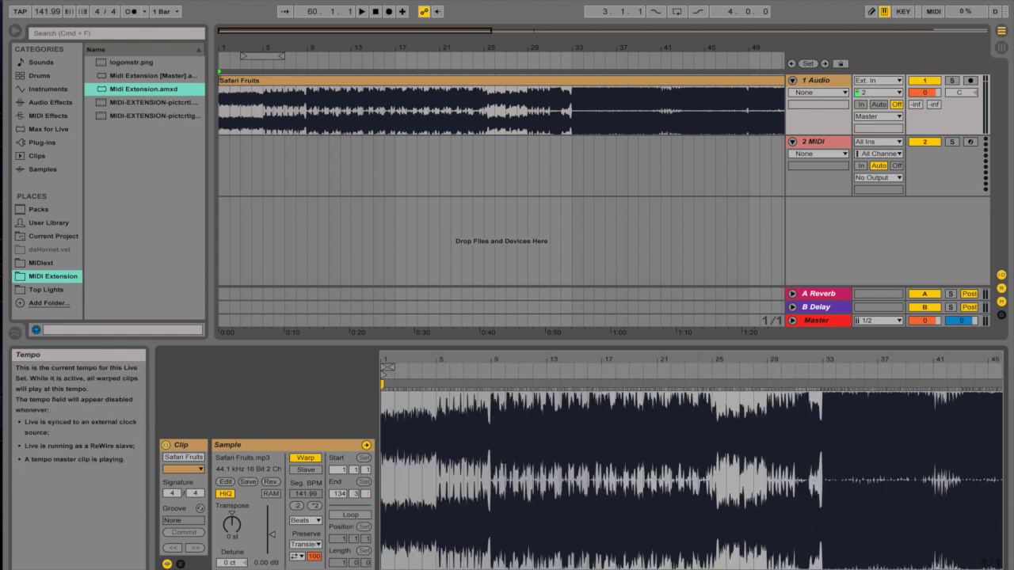
- Set the project tempo to 120 BPM and check the warped clip against the arrangement grid
click(47, 11)
text(120)
key(Return)
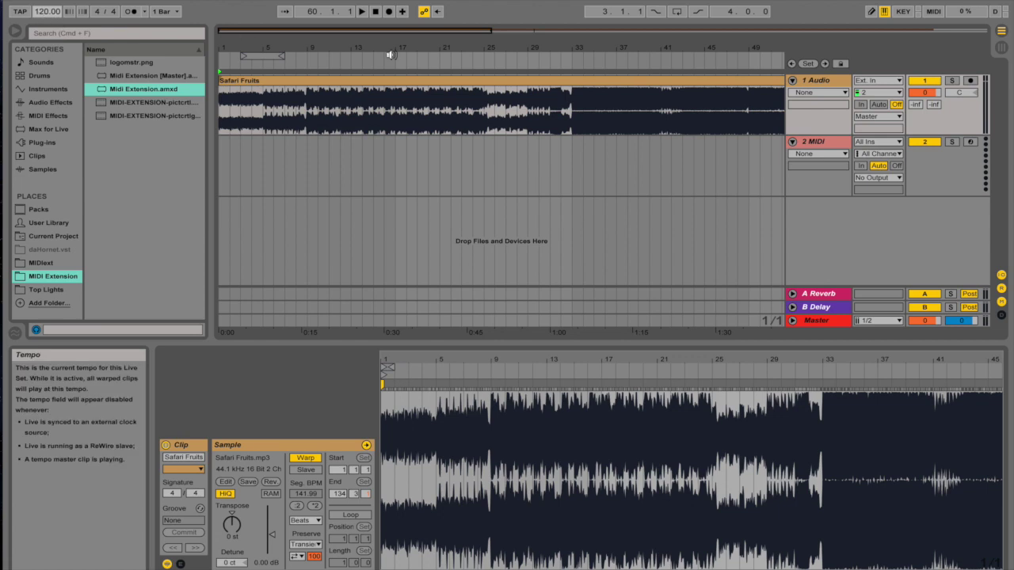
drag(380, 33, 457, 159)
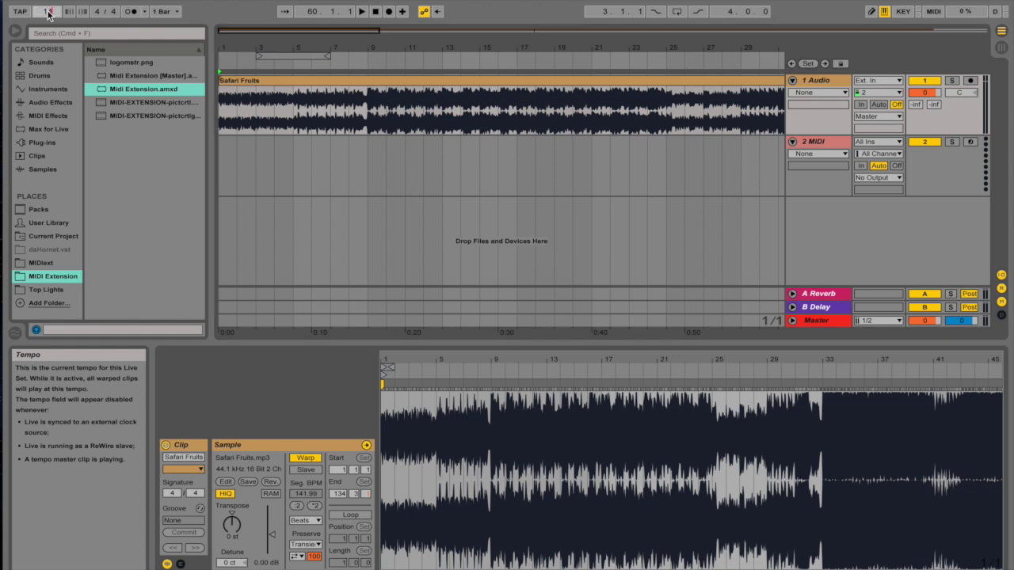
click(426, 435)
click(648, 430)
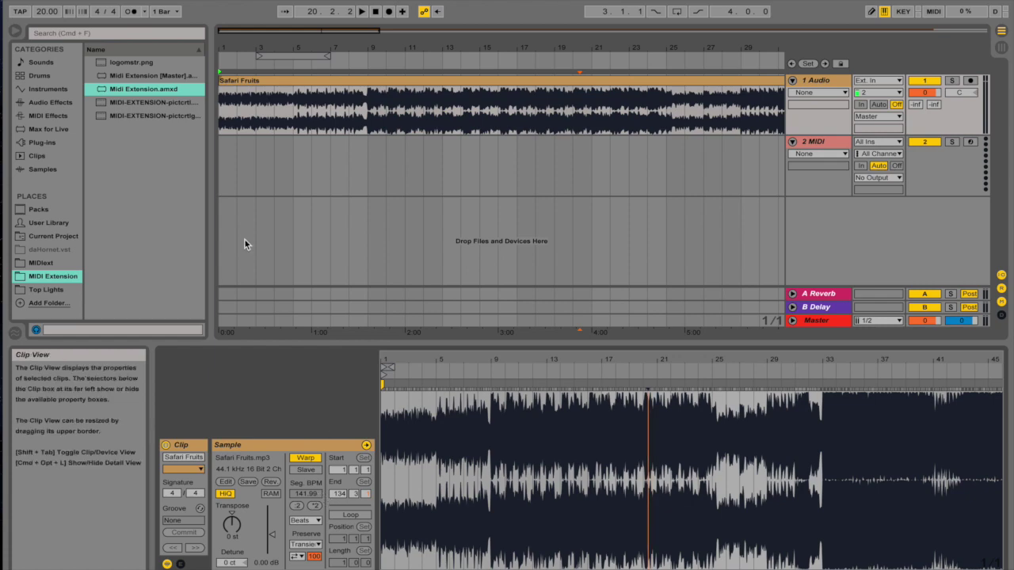
- Set the project tempo to 142 BPM
click(54, 15)
text(142)
key(Return)
- Warp the Safari Fruits clip at 142.00 BPM from the start of the sample
drag(686, 566, 686, 569)
scroll(697, 511, left, 10)
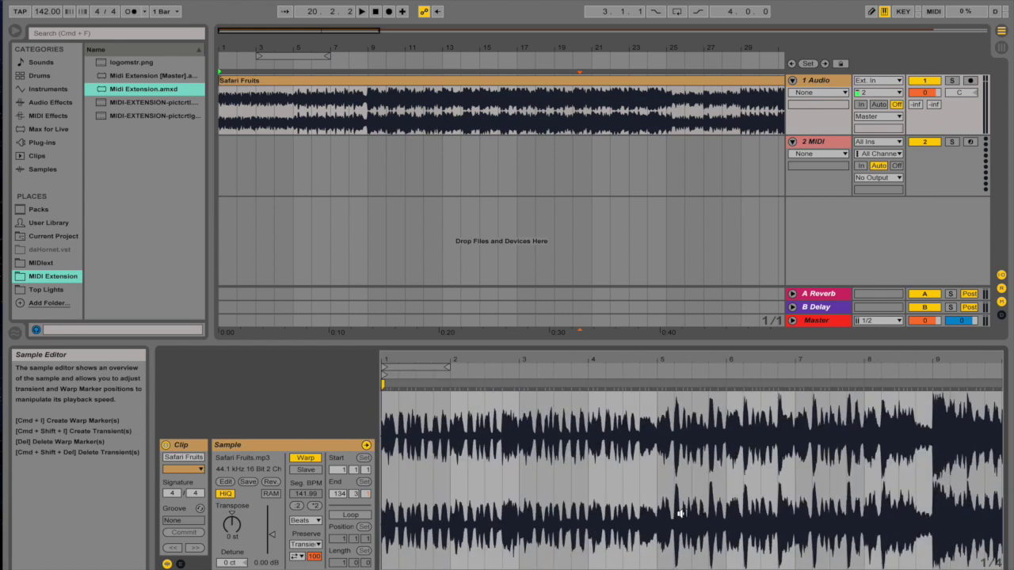
click(383, 408)
right_click(381, 409)
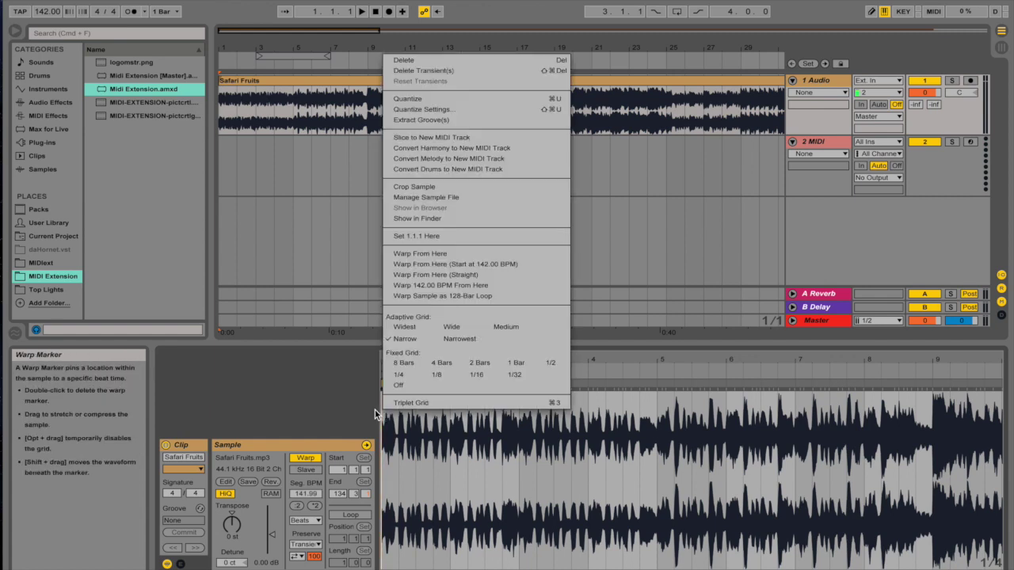
click(458, 286)
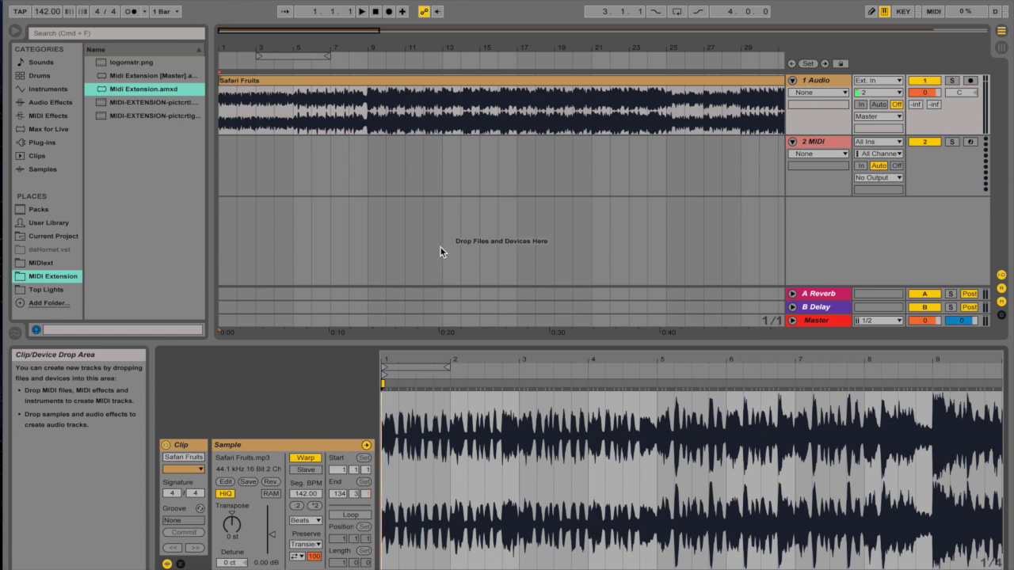
scroll(320, 158, right, 5)
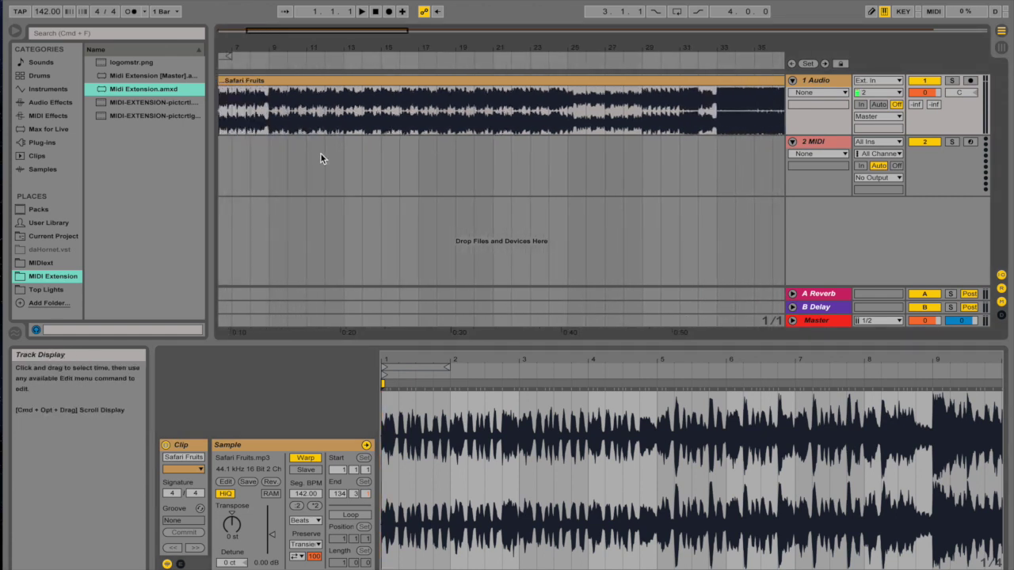
scroll(320, 157, left, 5)
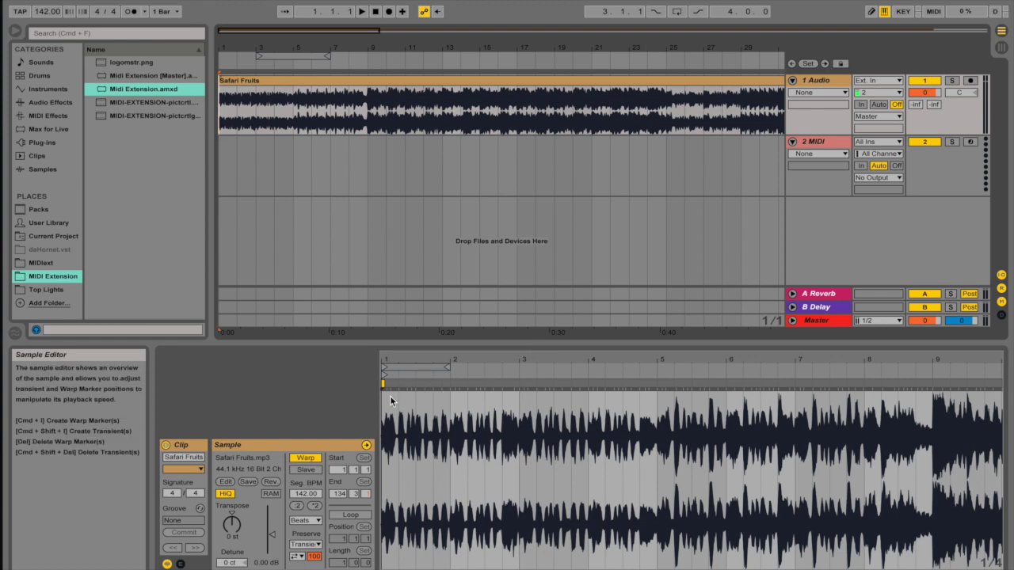
- Place a second warp marker midway through bar 8, and rewarp the clip at 142.00 BPM from its start
scroll(391, 401, right, 10)
click(421, 386)
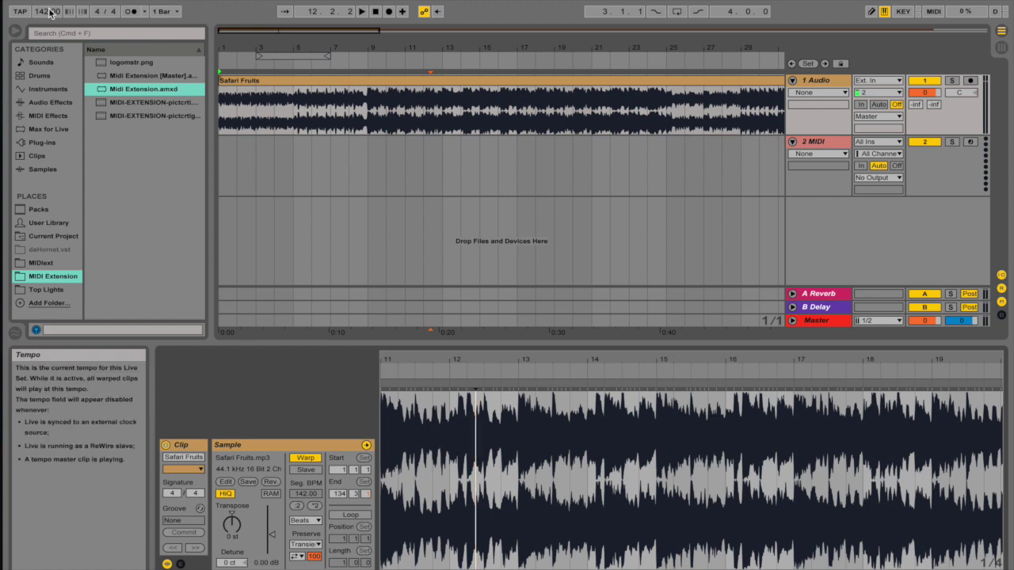
scroll(491, 426, left, 10)
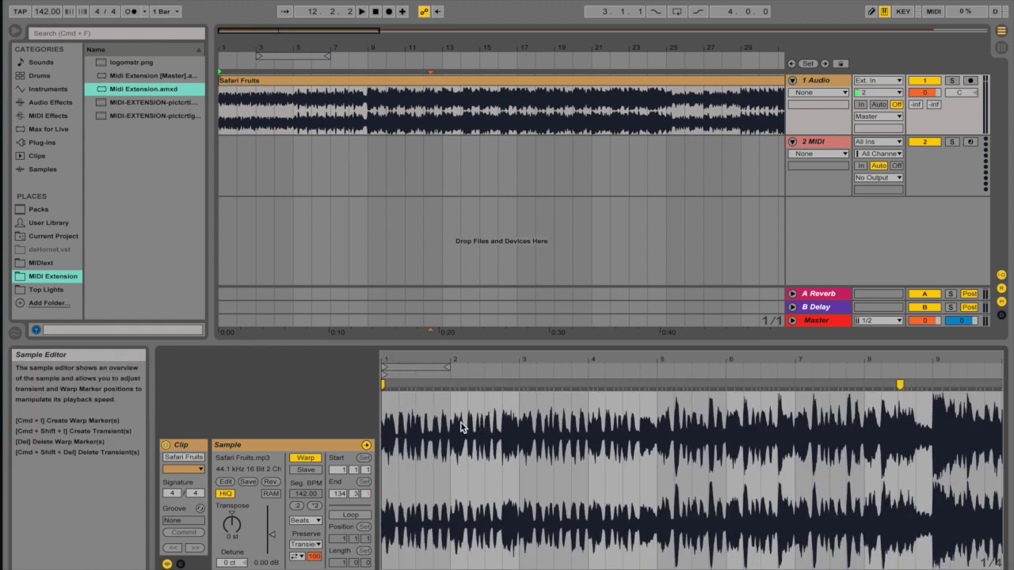
right_click(382, 416)
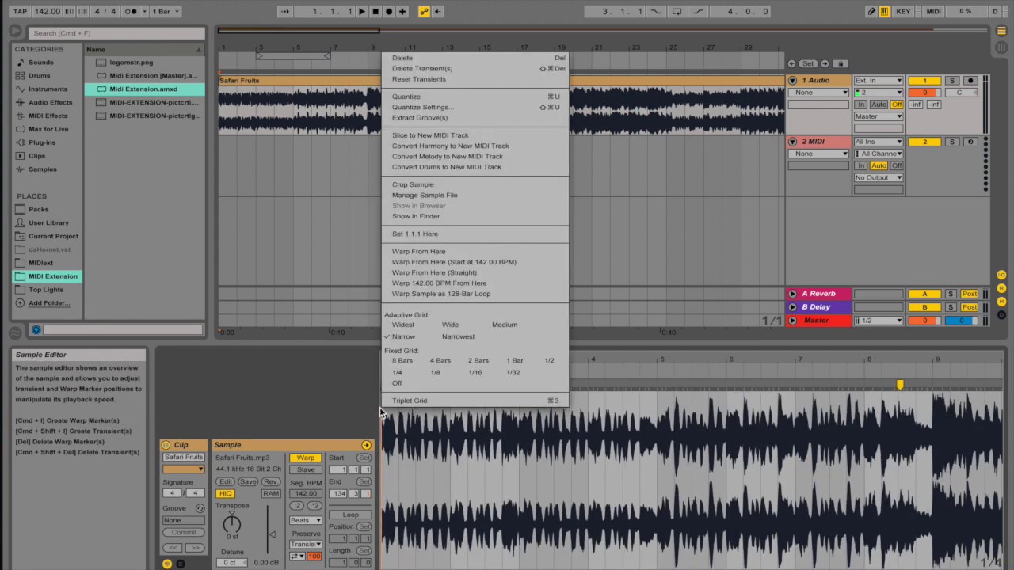
click(448, 283)
- Examine how the song's section changes line up with the bar grid across the whole arrangement
scroll(462, 405, right, 6)
scroll(387, 128, right, 1)
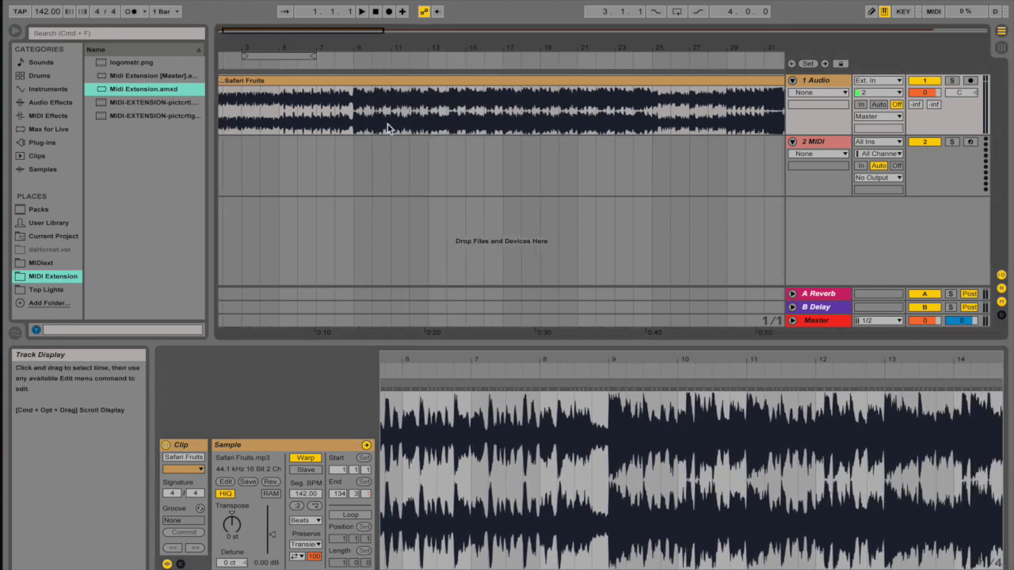
scroll(372, 129, right, 10)
scroll(366, 129, left, 12)
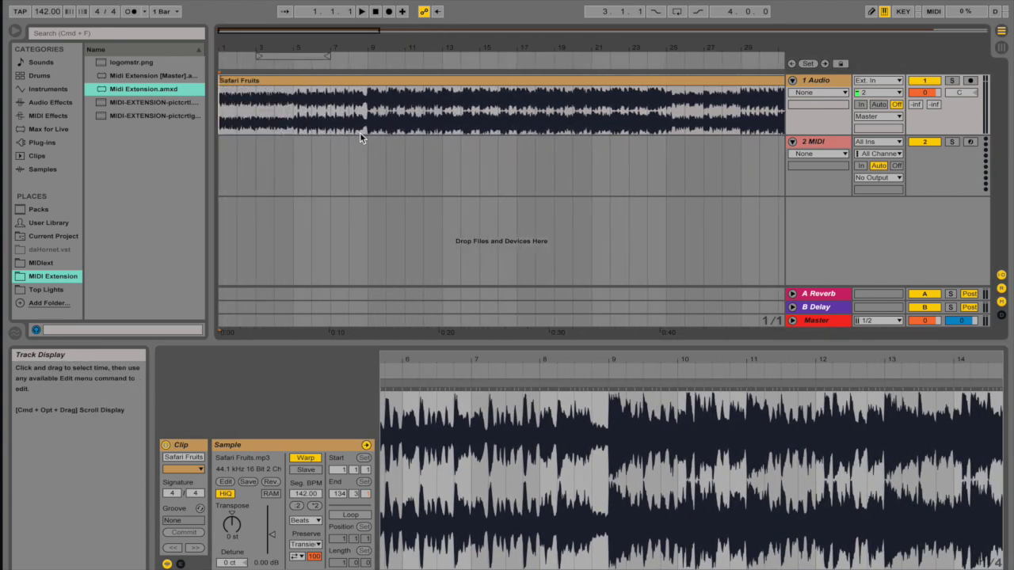
drag(357, 28, 356, 1)
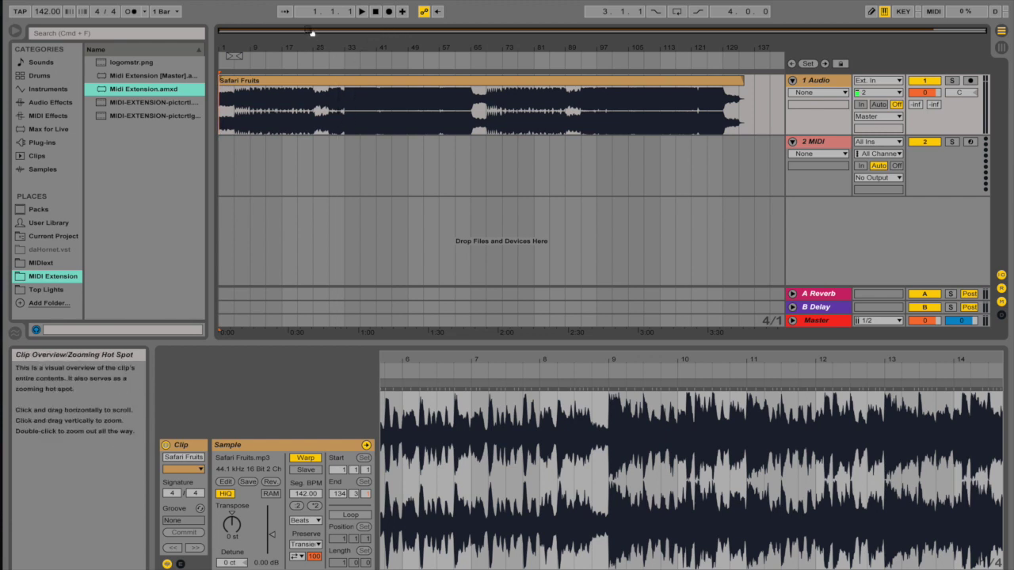
drag(313, 35, 310, 58)
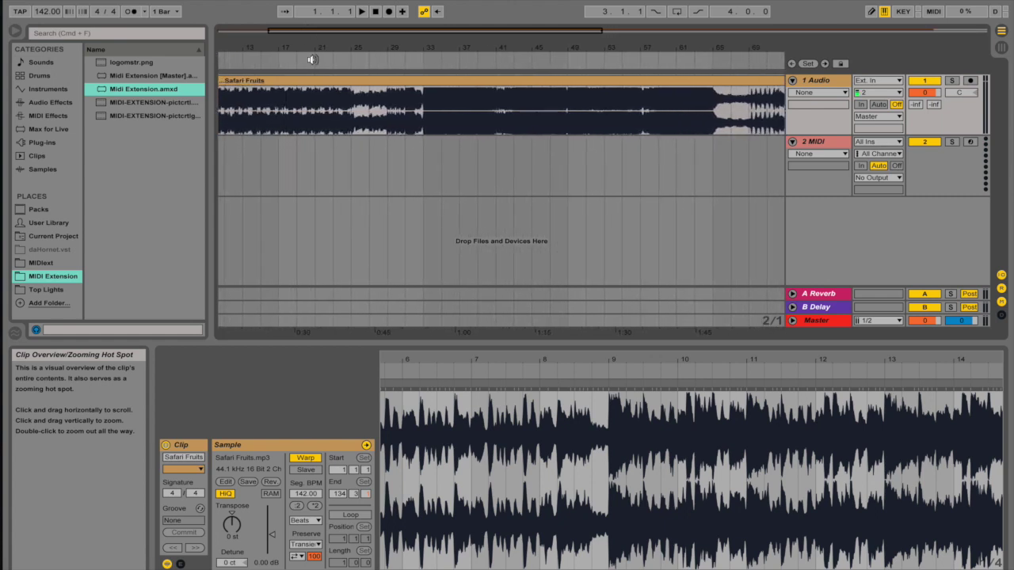
scroll(366, 158, left, 3)
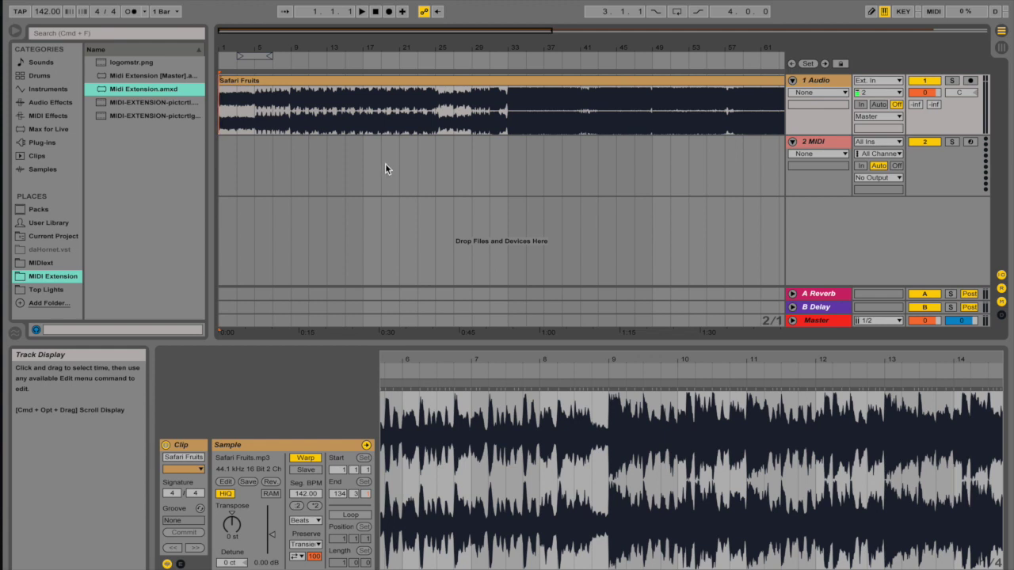
scroll(479, 432, left, 5)
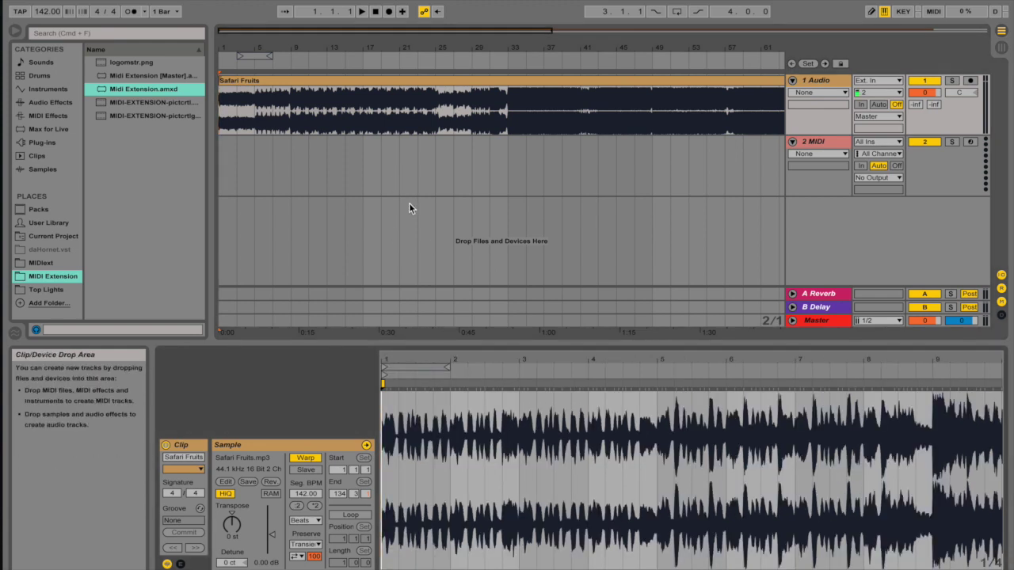
scroll(320, 150, right, 10)
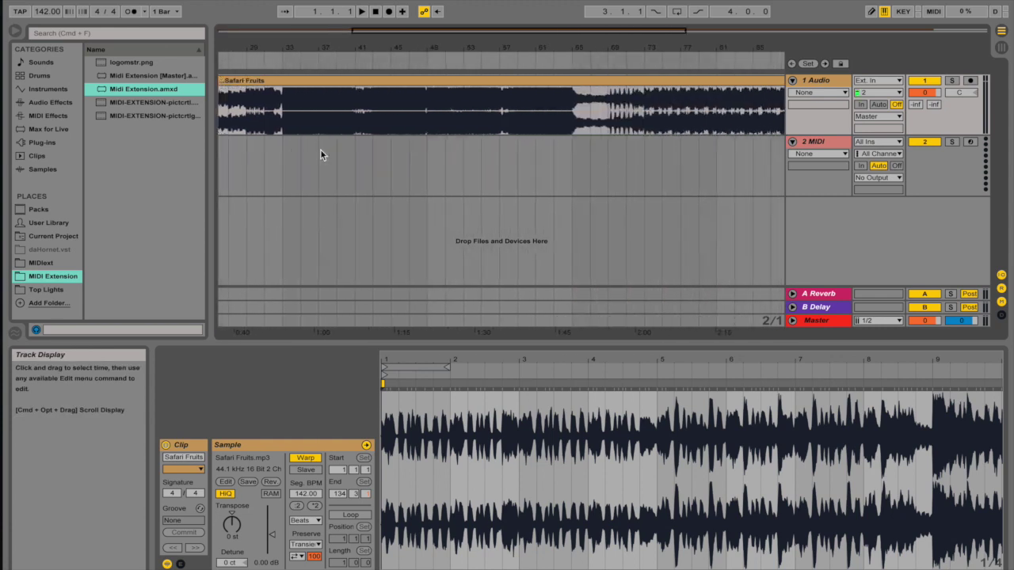
- Rename the audio track as Safari Fruits
click(827, 84)
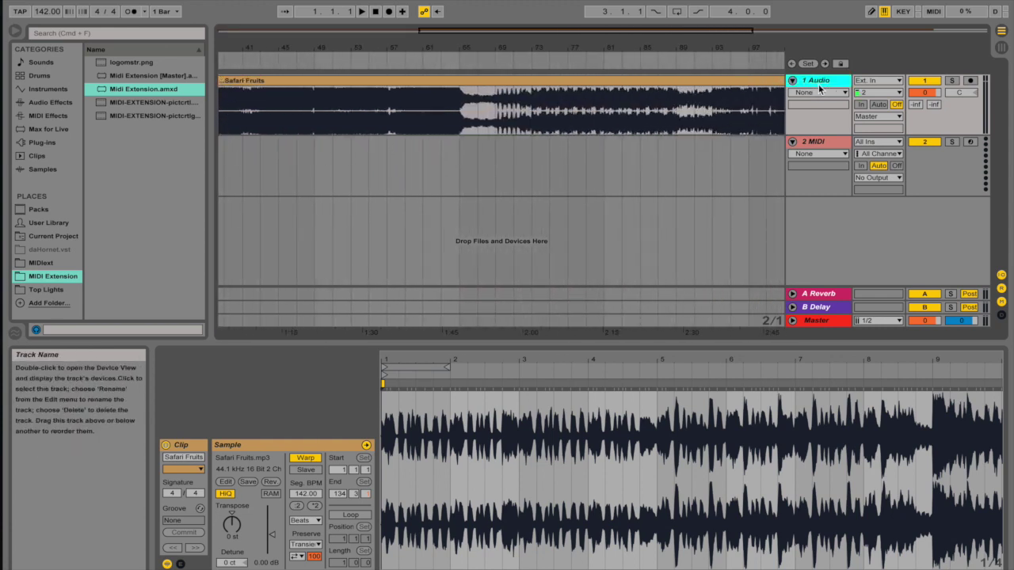
key(super+r)
text(S)
scroll(534, 108, right, 5)
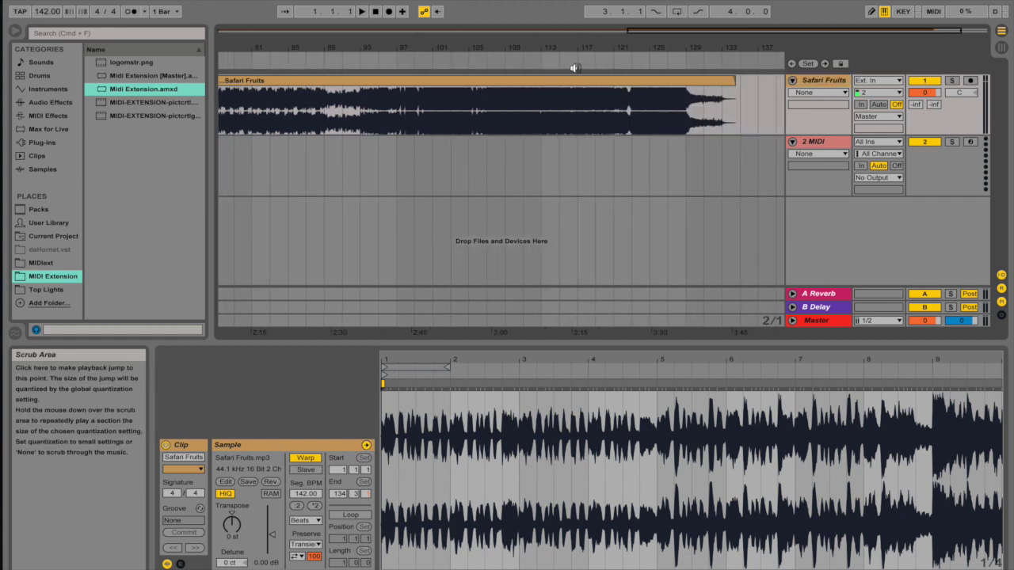
scroll(559, 87, left, 20)
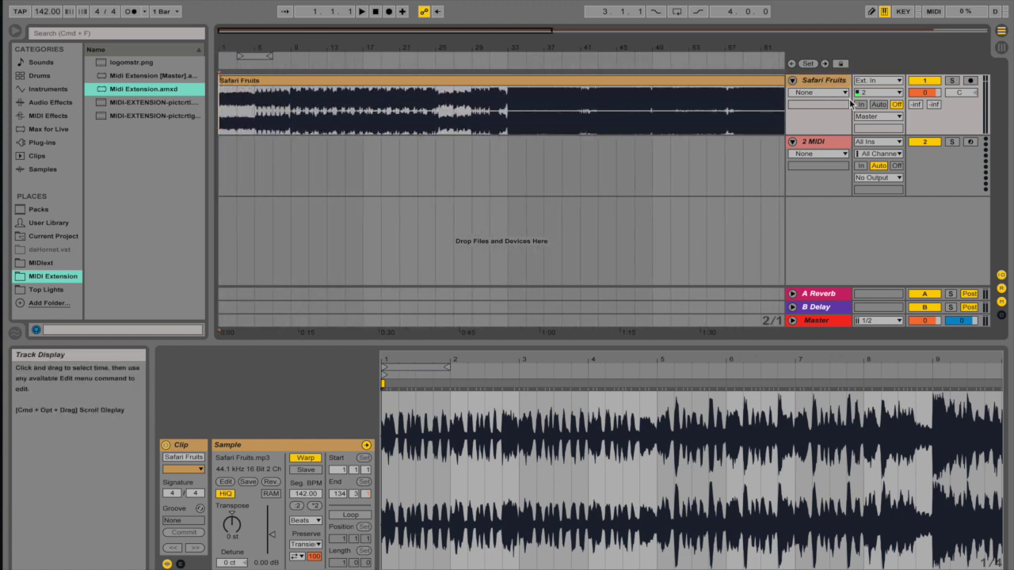
right_click(818, 81)
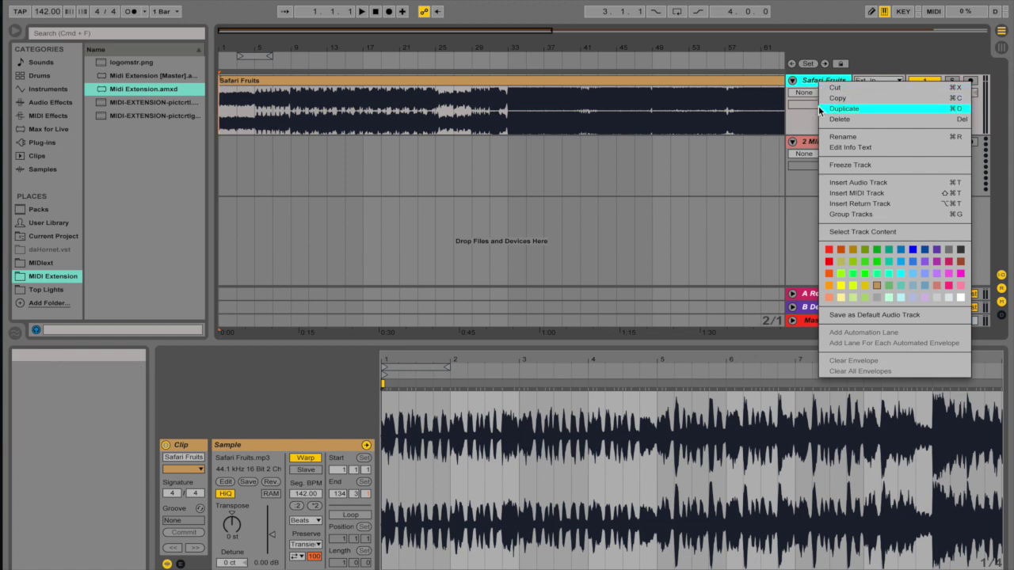
click(816, 82)
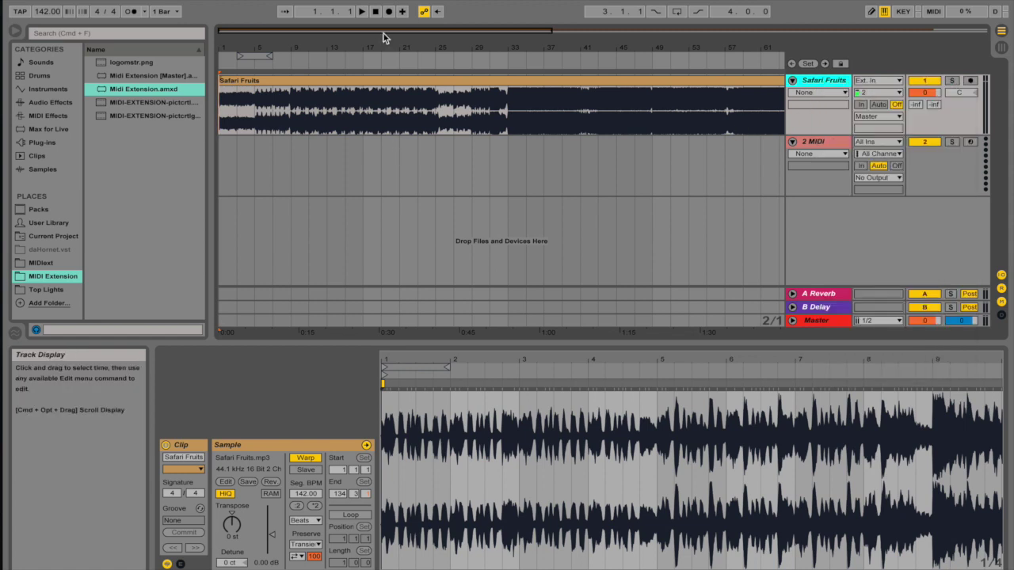
- Insert an empty MIDI clip on the MIDI track from bar 1 to bar 137, spanning the whole song
drag(381, 34, 381, 33)
double_click(571, 30)
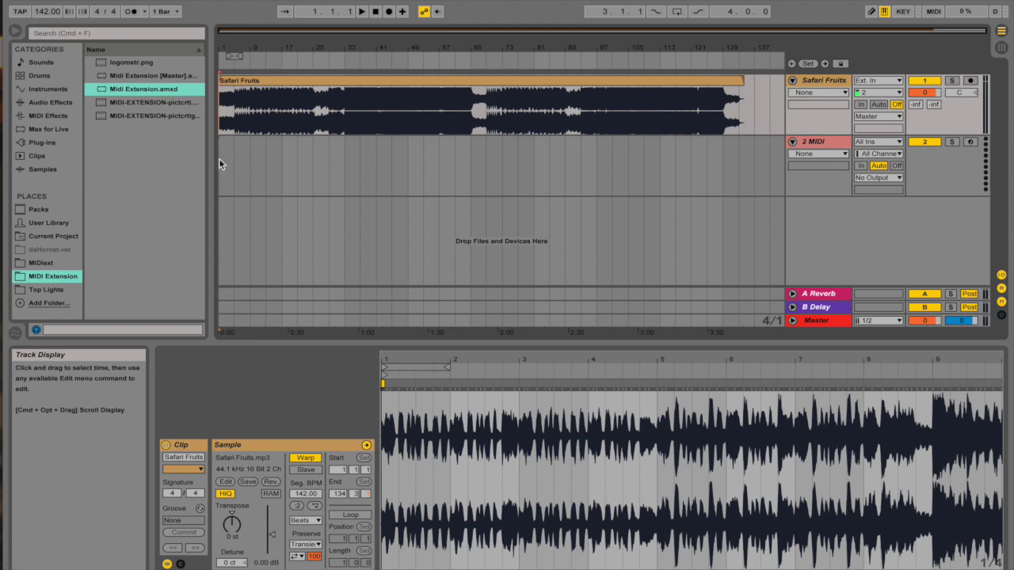
drag(220, 161, 725, 169)
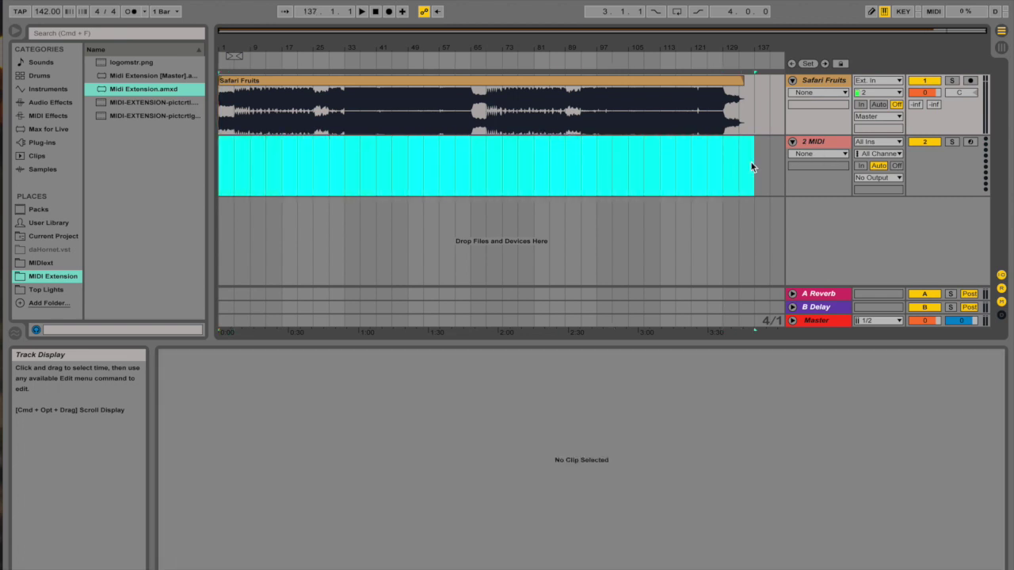
key(super+shift+m)
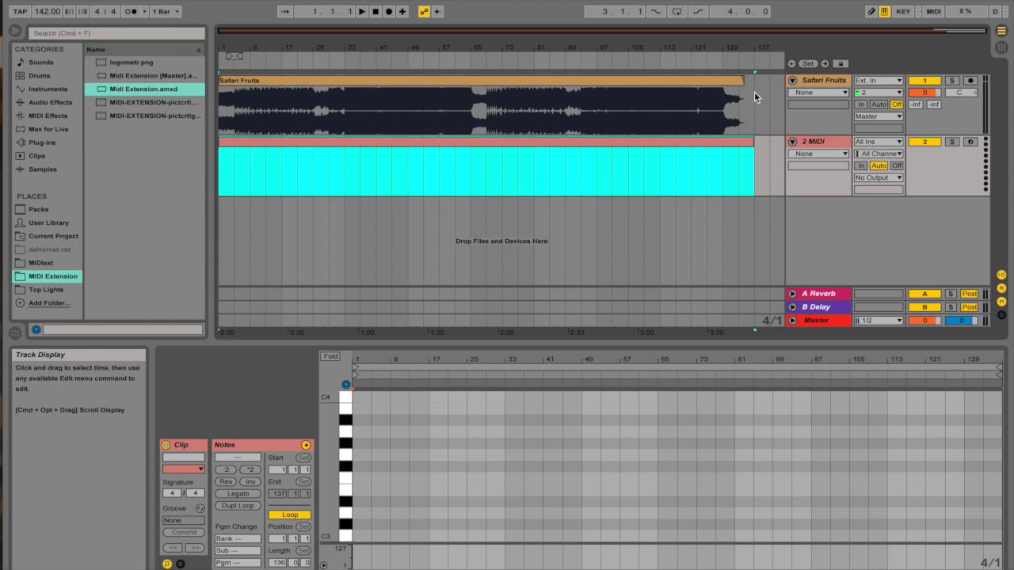
- Try replacing the full-length MIDI clip with shorter section clips, starting with a 10-bar one at bar 33, and select bars 65 to 75
drag(697, 31, 585, 118)
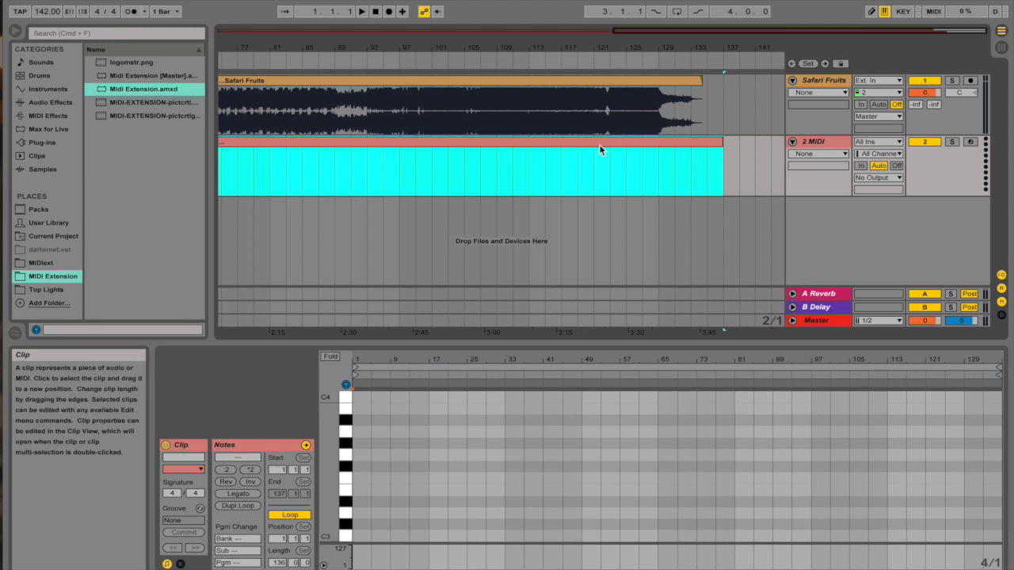
scroll(523, 154, left, 5)
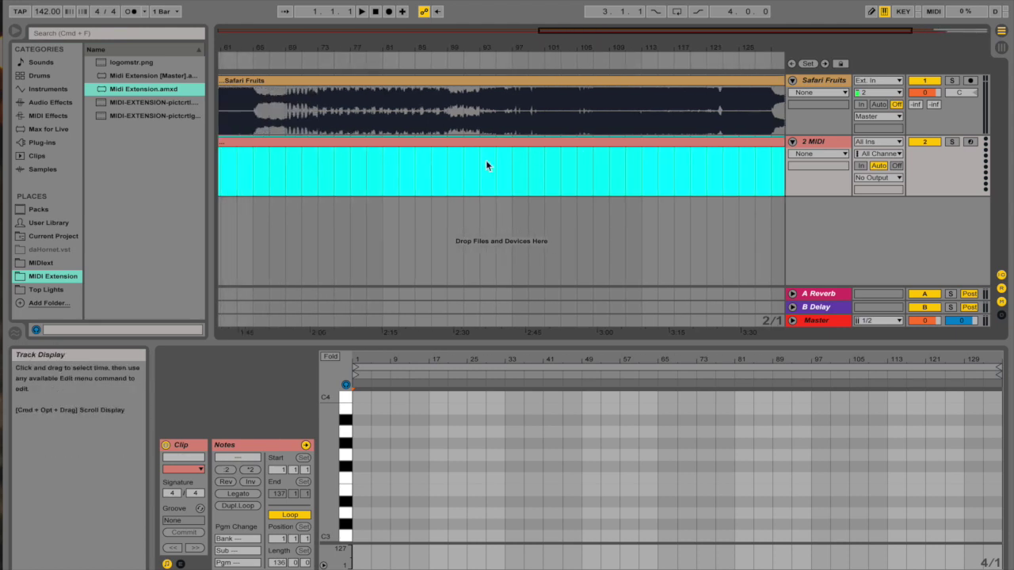
scroll(294, 150, left, 3)
drag(323, 159, 440, 161)
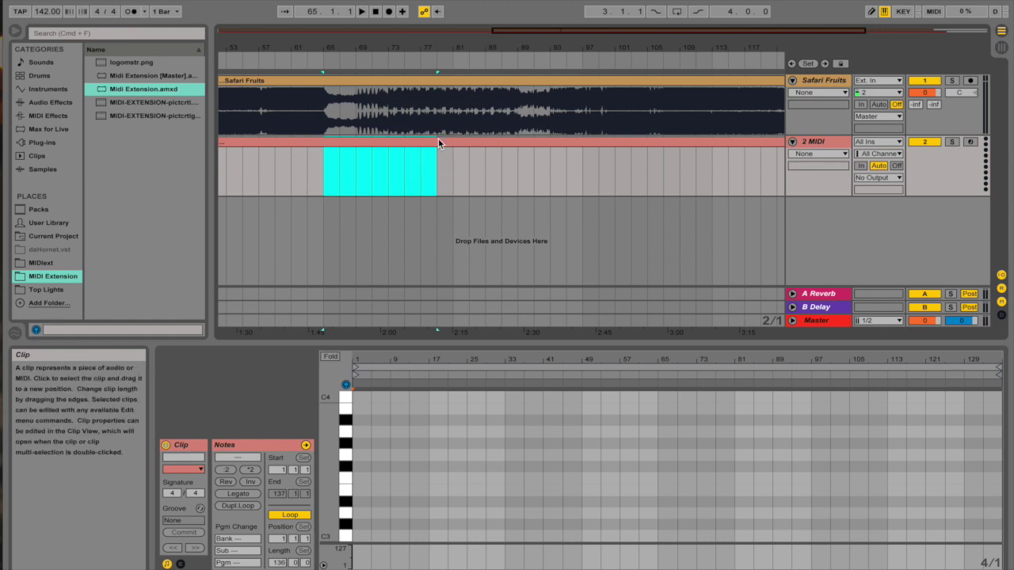
click(439, 138)
scroll(440, 151, left, 6)
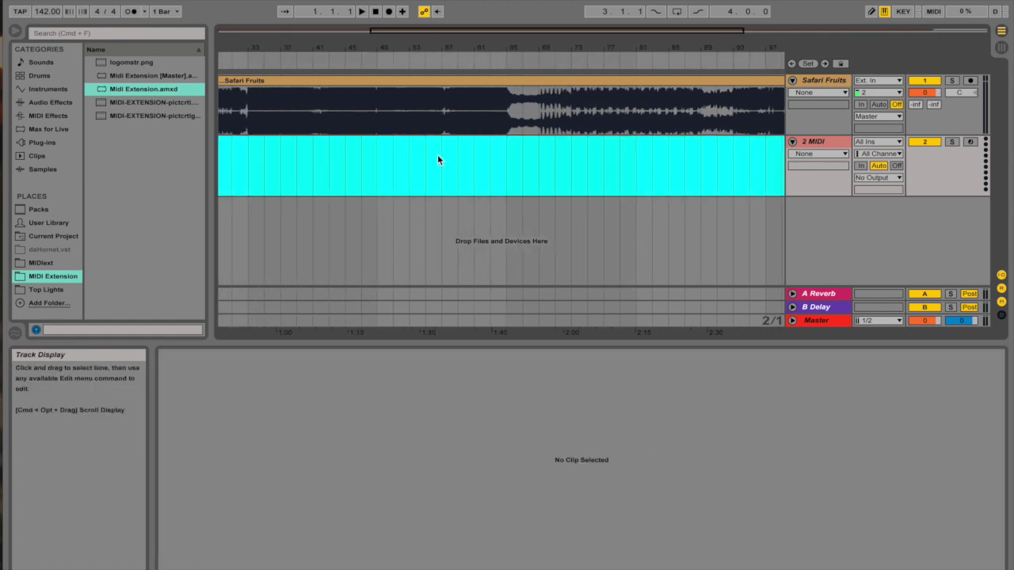
drag(317, 153, 382, 160)
key(super+shift+m)
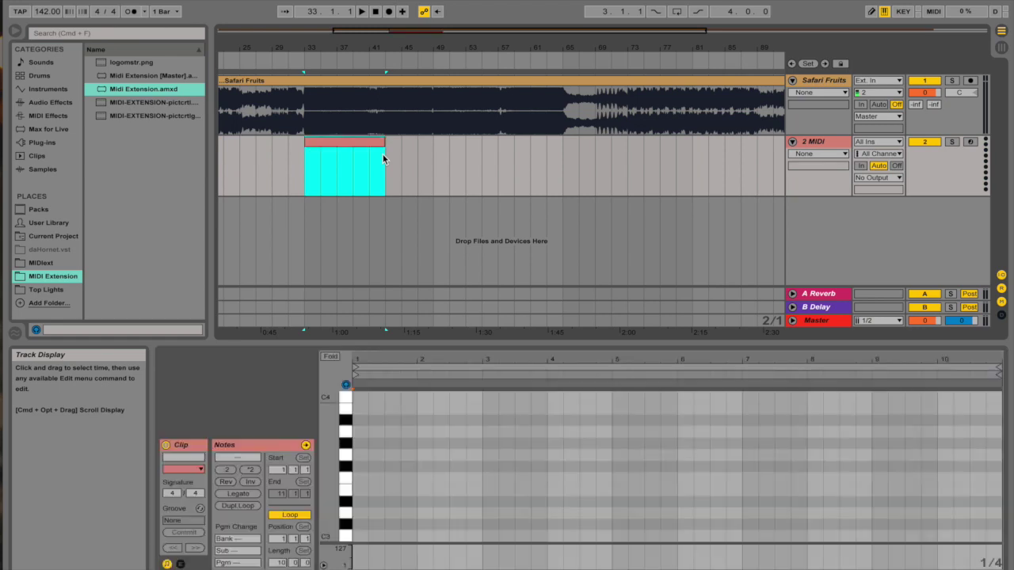
scroll(464, 155, right, 5)
drag(466, 153, 546, 153)
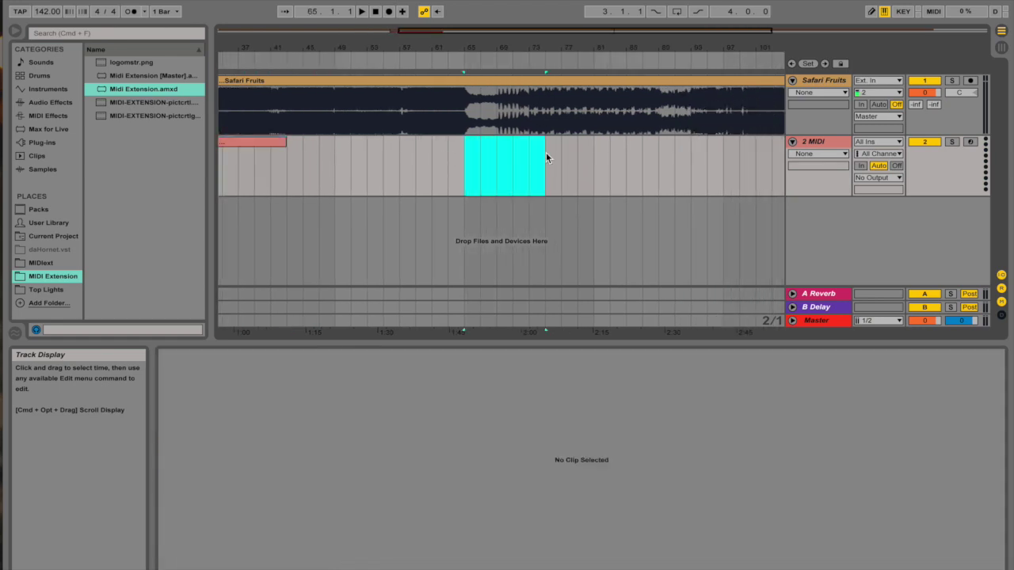
- Undo the short section clip, restore the full-length MIDI clip and select it
key(super+z)
key(super+z)
drag(525, 34, 524, 8)
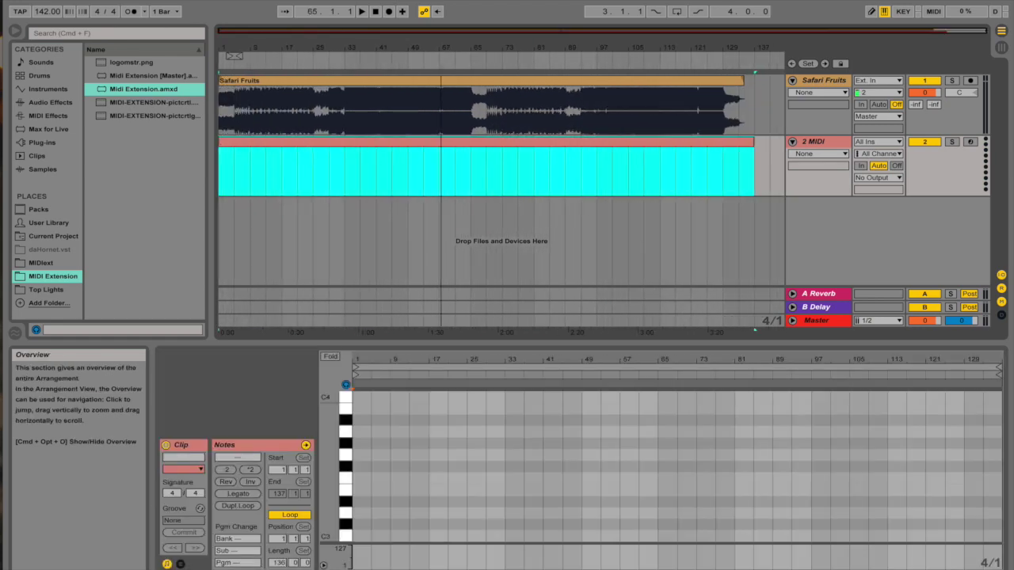
click(287, 144)
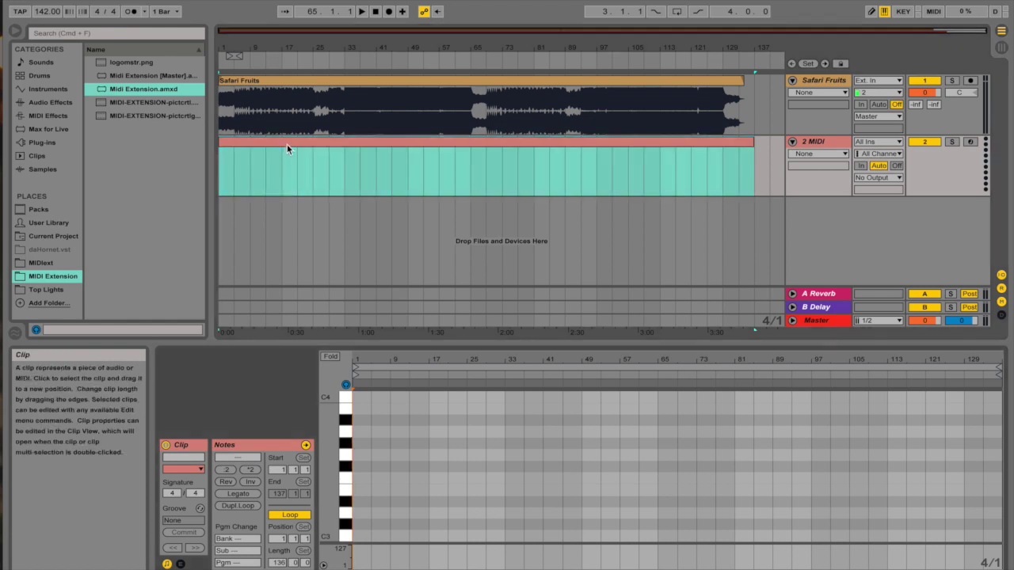
click(278, 160)
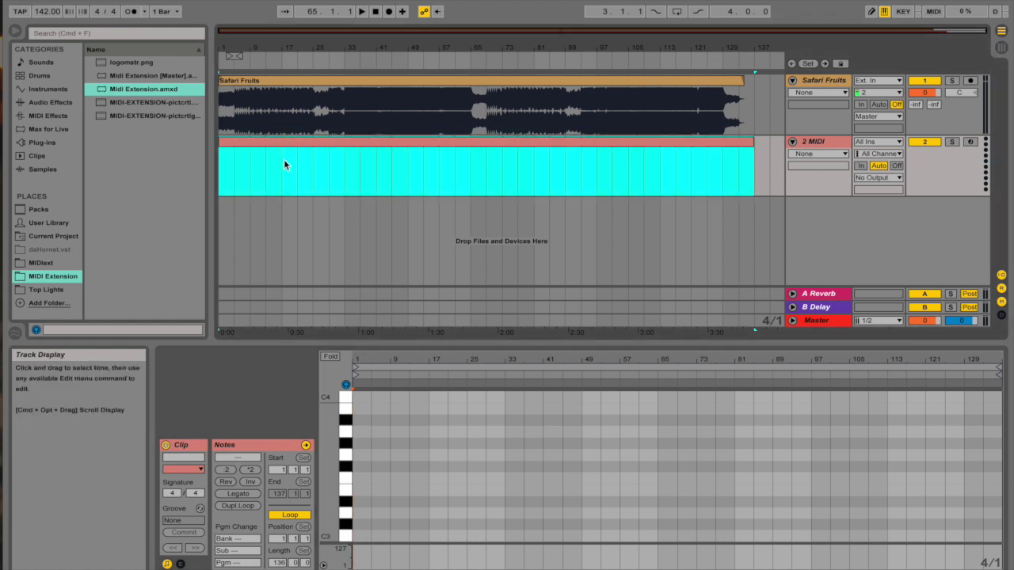
- Rename the MIDI track as Lights
click(816, 142)
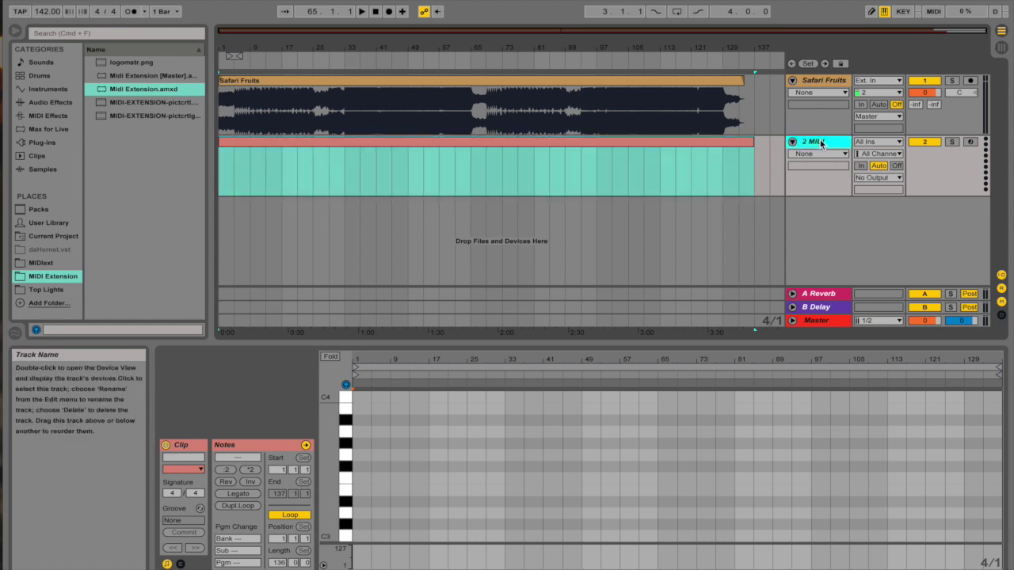
text(Lights)
key(Return)
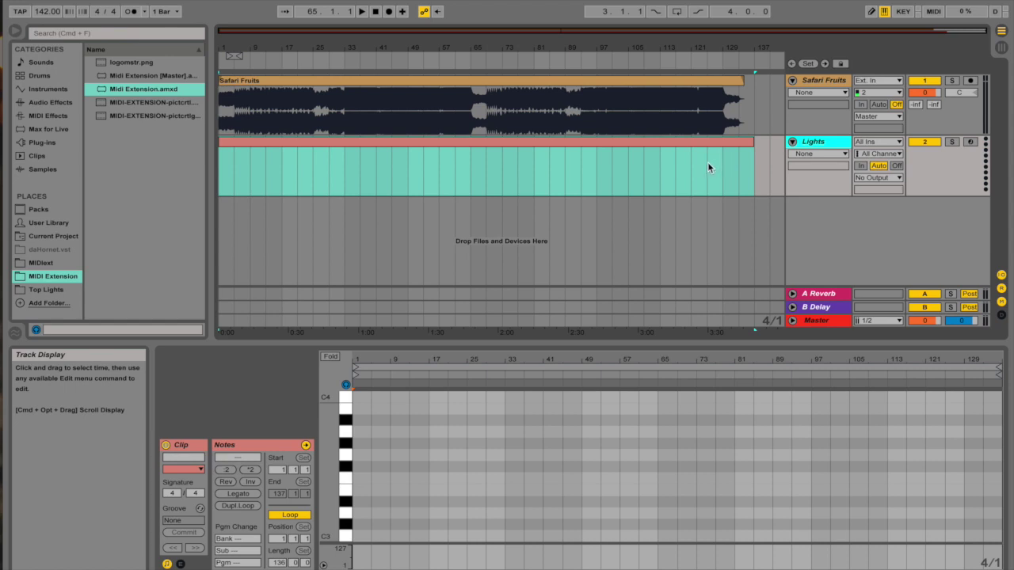
click(612, 34)
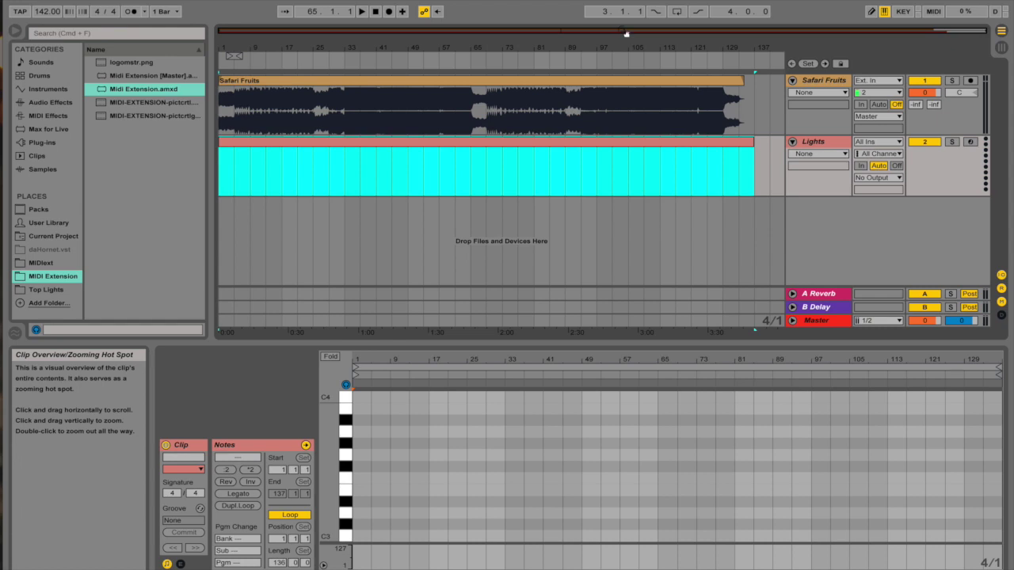
- Look through the available MIDI output destinations for the Lights track
drag(626, 33, 588, 147)
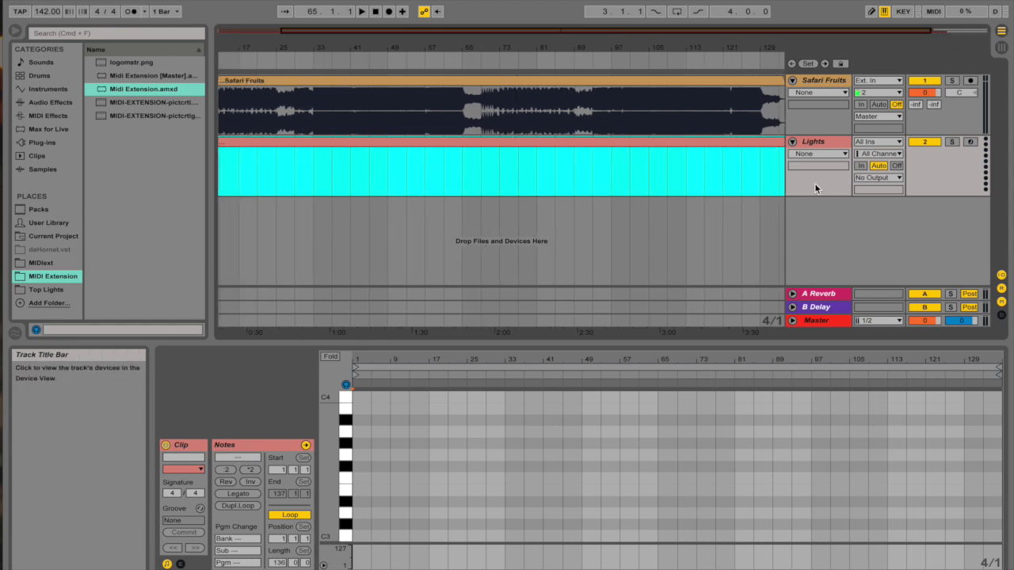
click(880, 179)
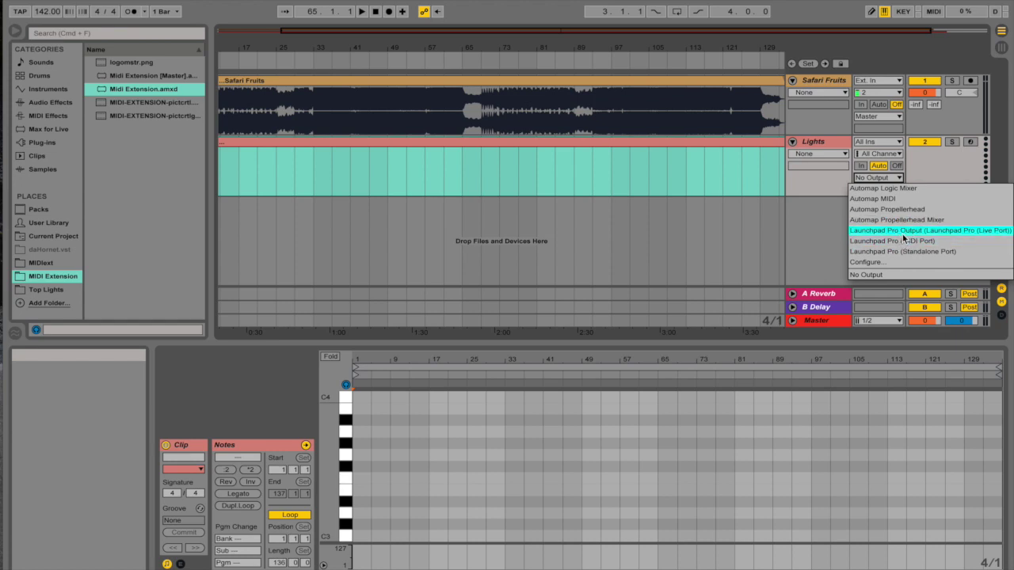
click(893, 180)
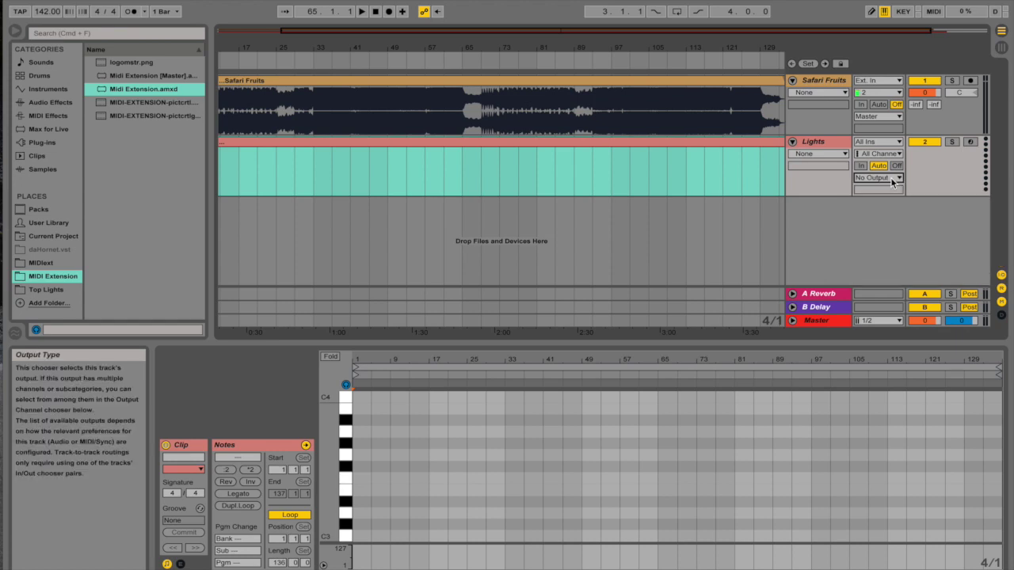
click(889, 181)
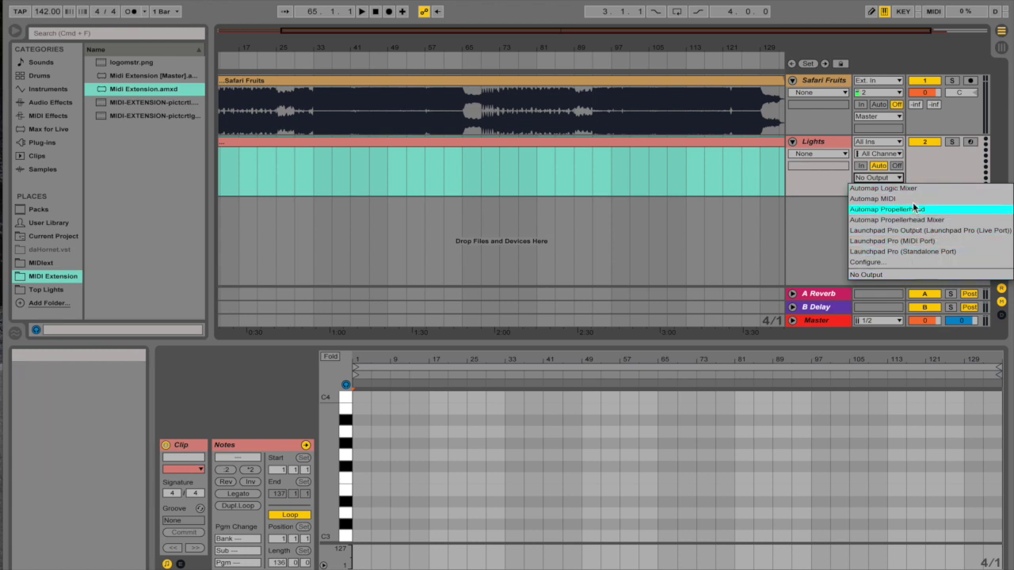
click(883, 180)
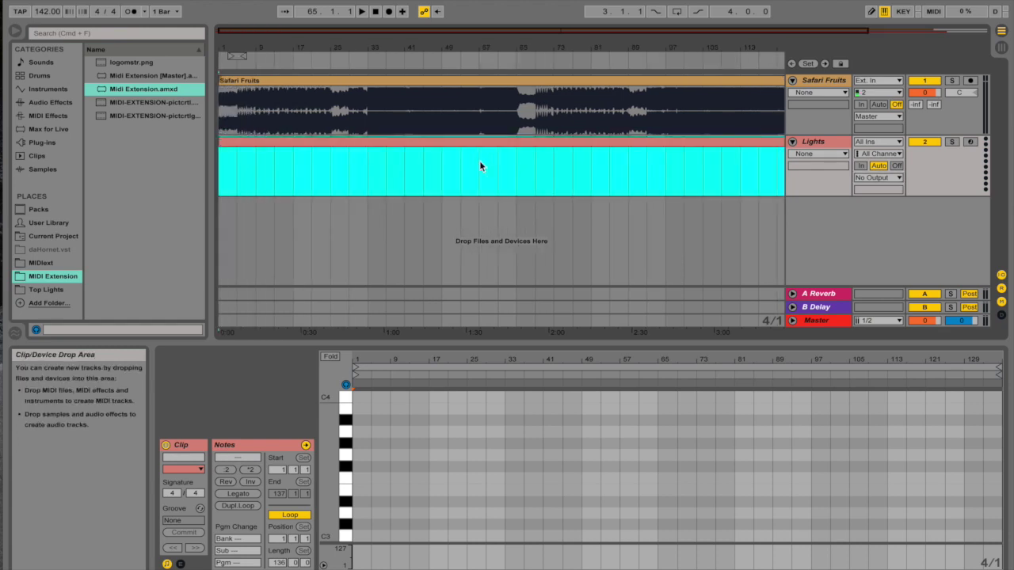
click(878, 178)
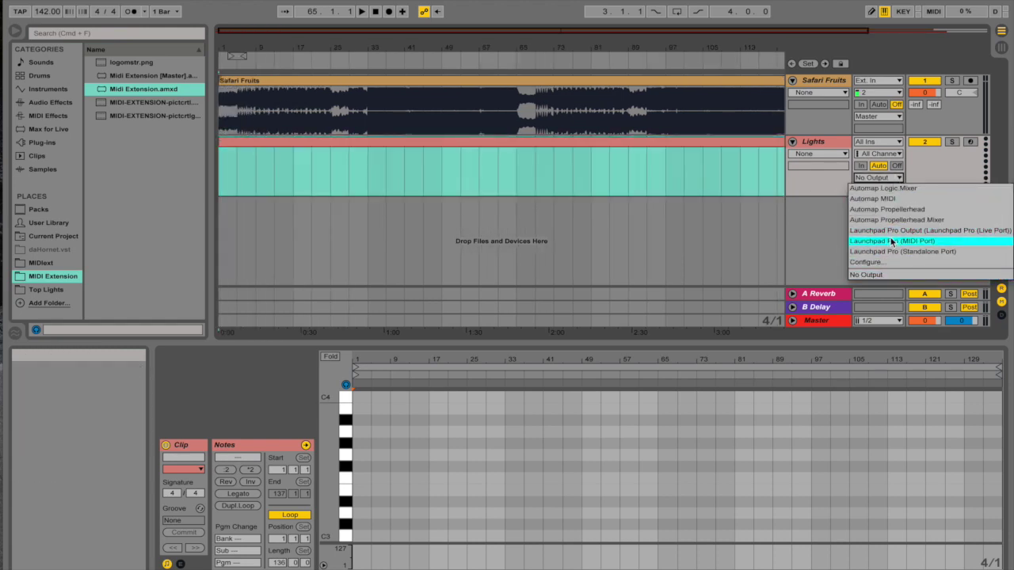
click(882, 179)
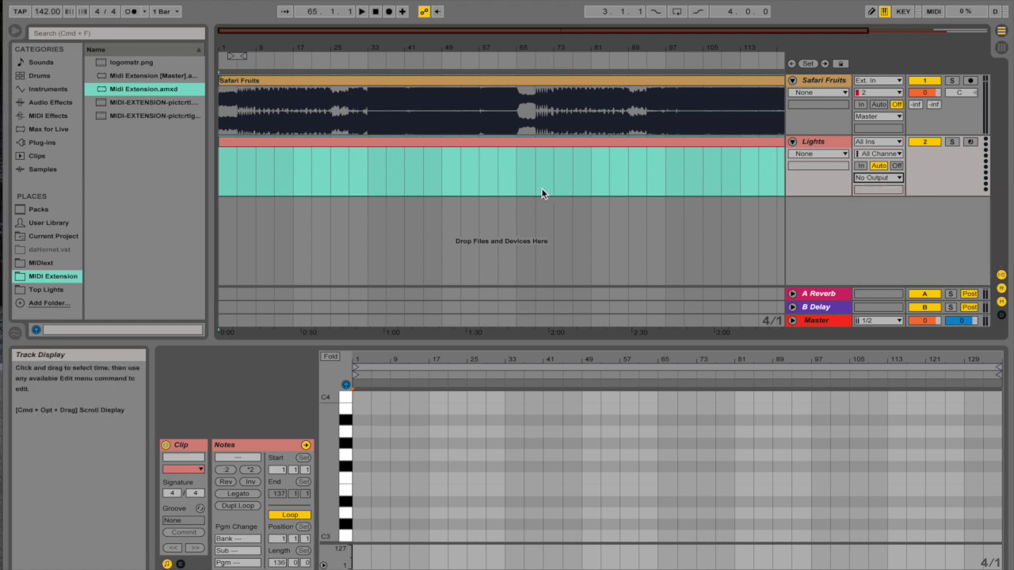
click(584, 179)
scroll(674, 158, right, 5)
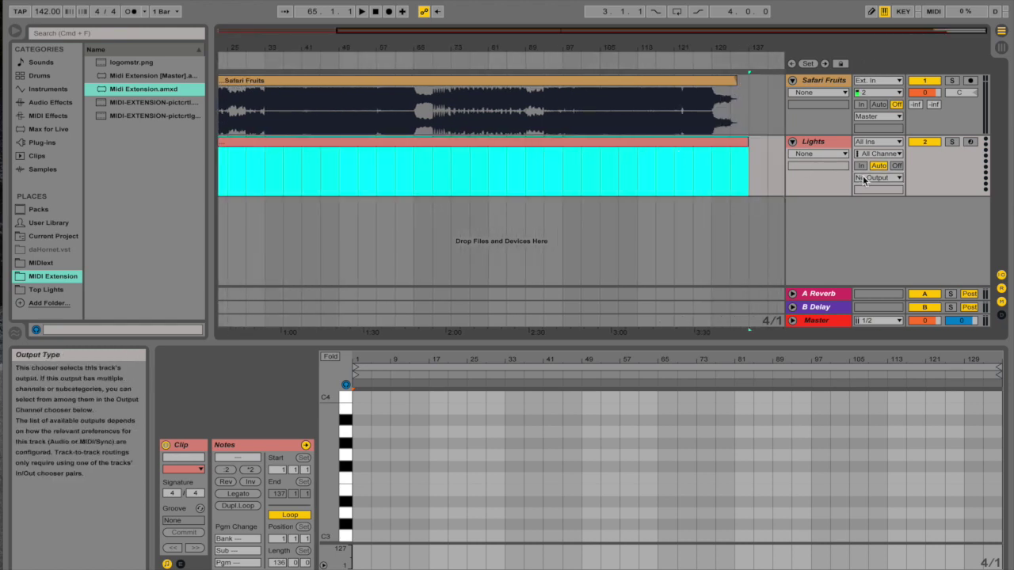
- Route the Lights track's MIDI output to Launchpad Pro Output (Live Port) on Ch. 6
click(899, 178)
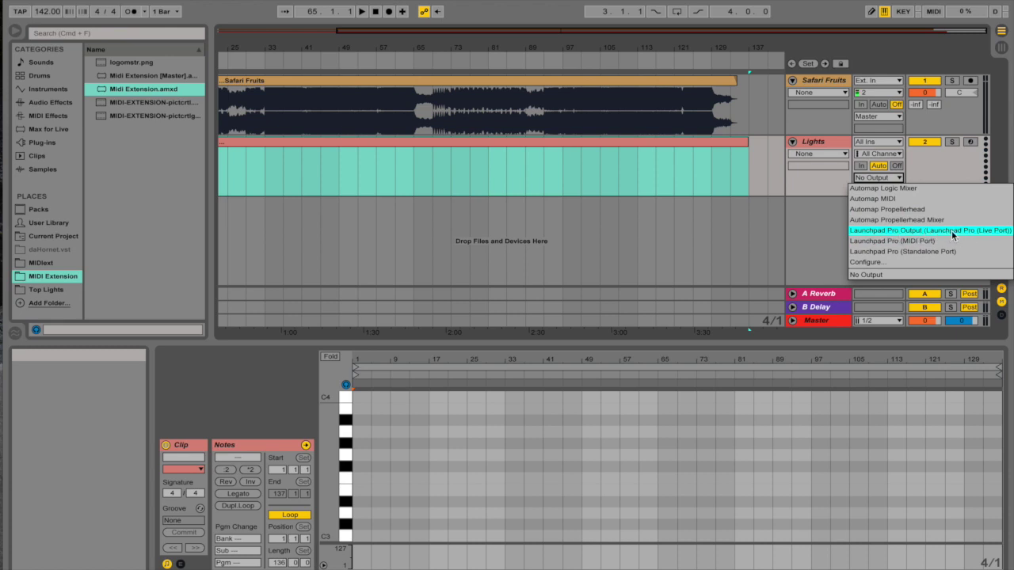
click(986, 235)
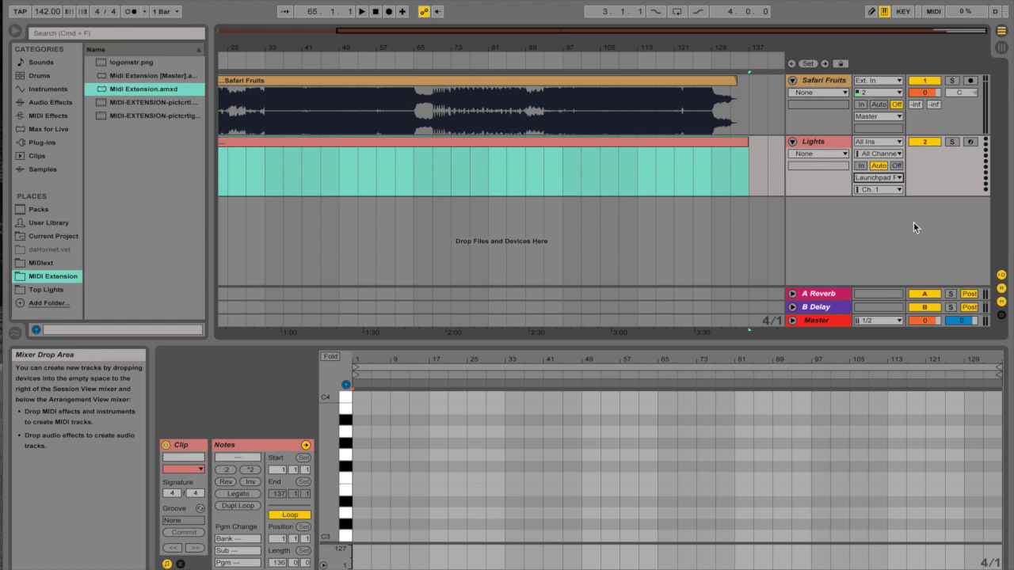
click(874, 190)
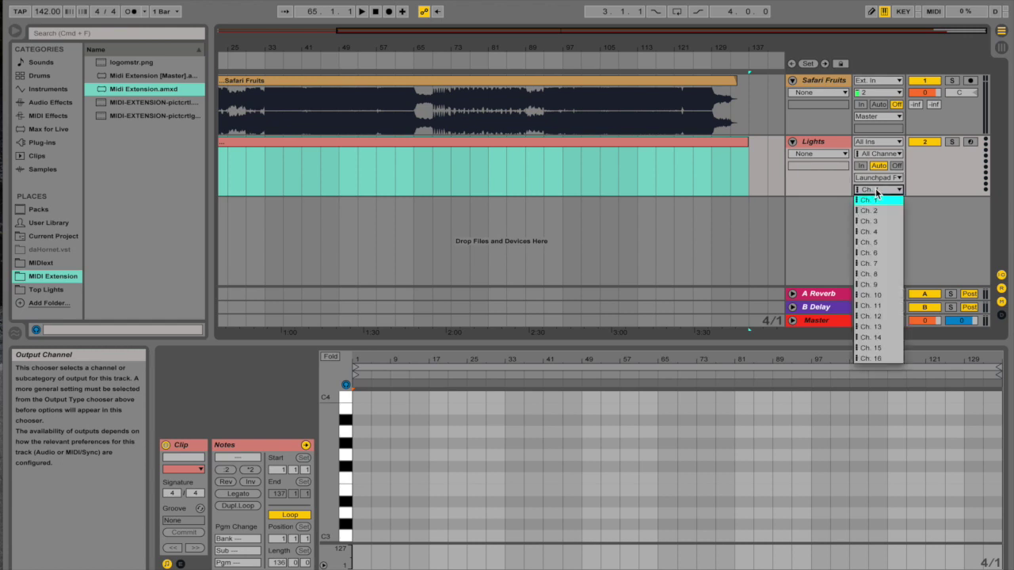
click(875, 253)
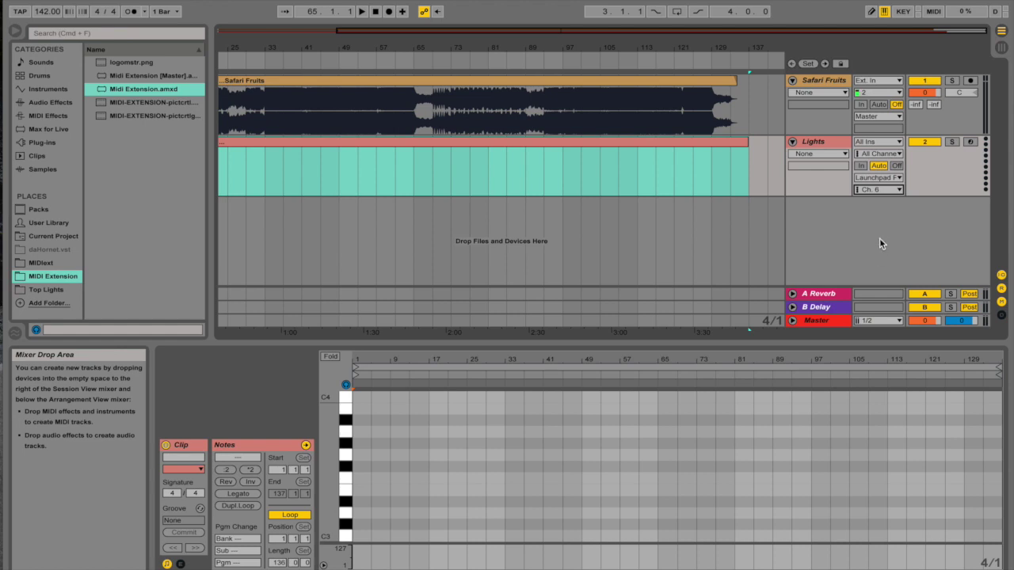
click(879, 190)
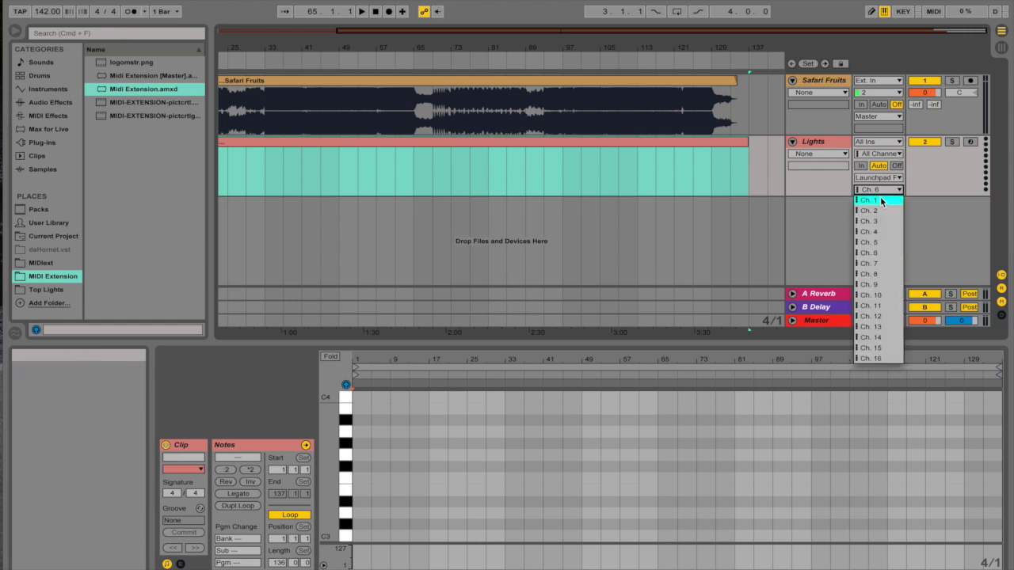
click(929, 195)
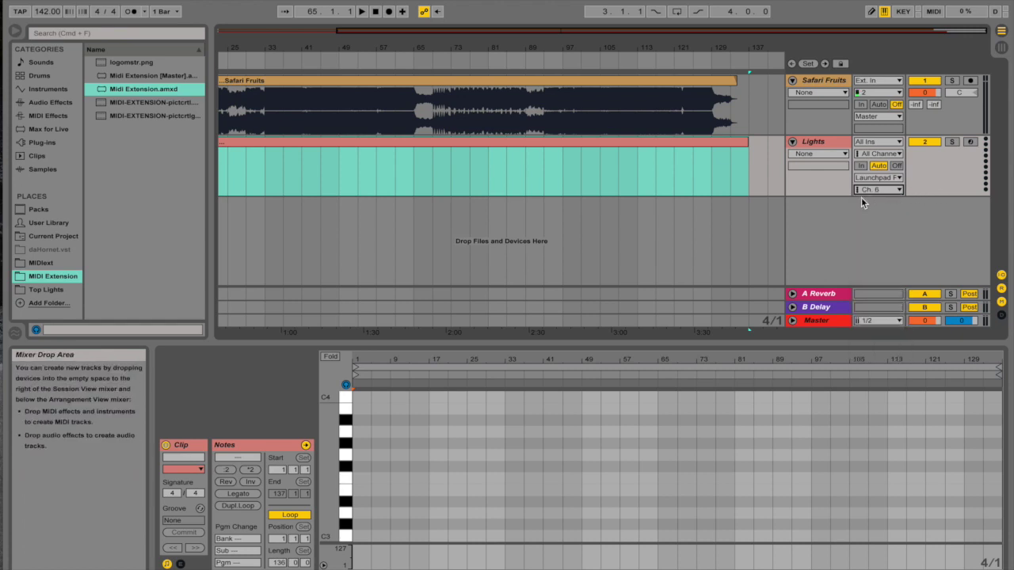
- Arm the Lights track for recording and select its full-length MIDI clip
click(972, 144)
scroll(602, 178, left, 5)
click(561, 176)
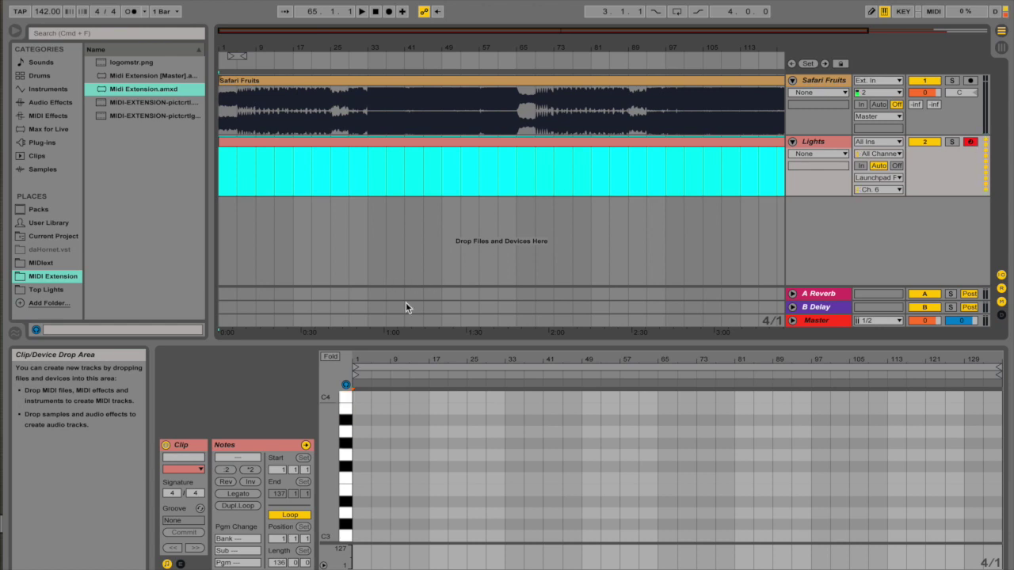
drag(403, 340, 405, 171)
scroll(378, 224, up, 3)
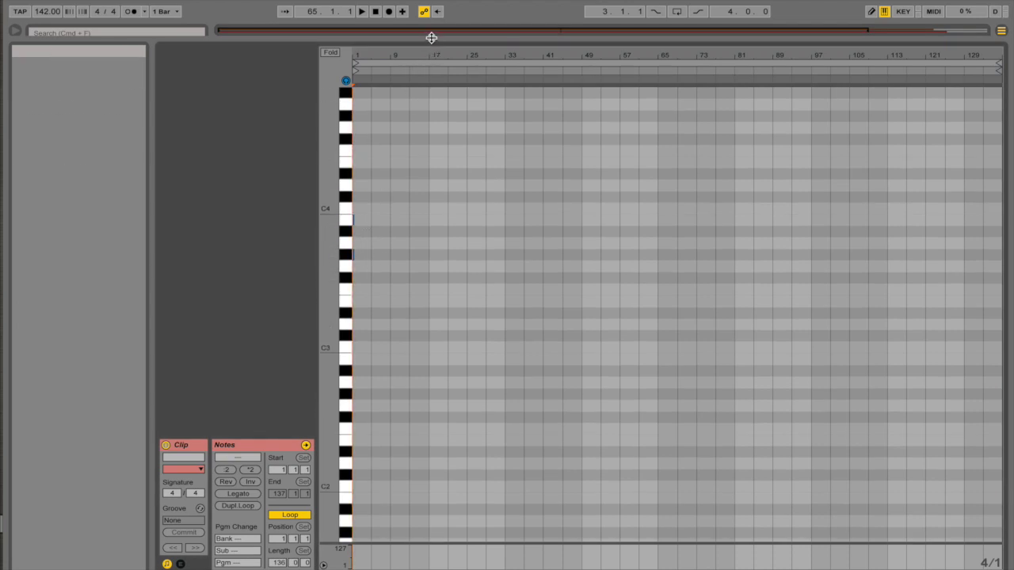
drag(431, 37, 426, 284)
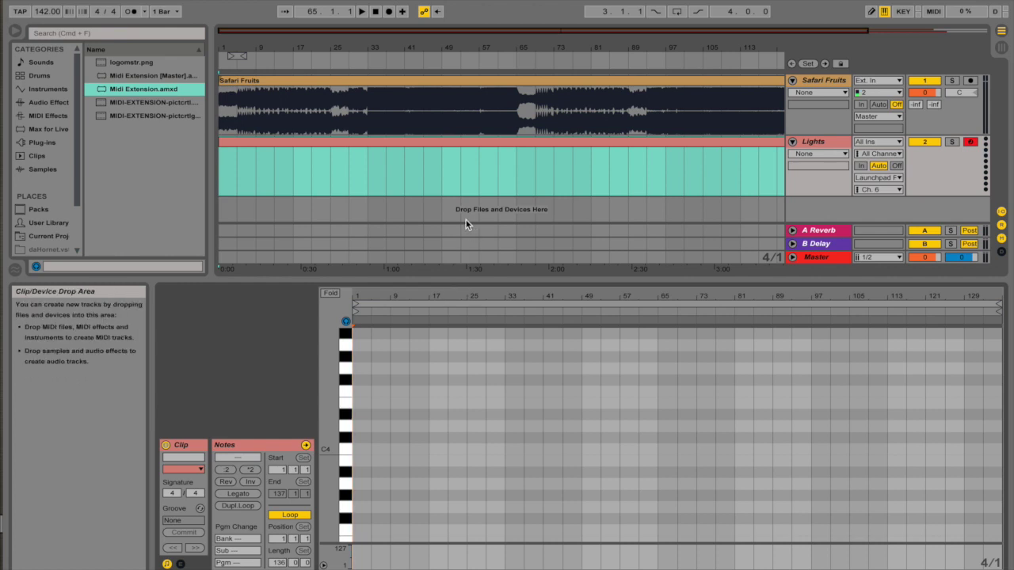
drag(466, 280, 466, 332)
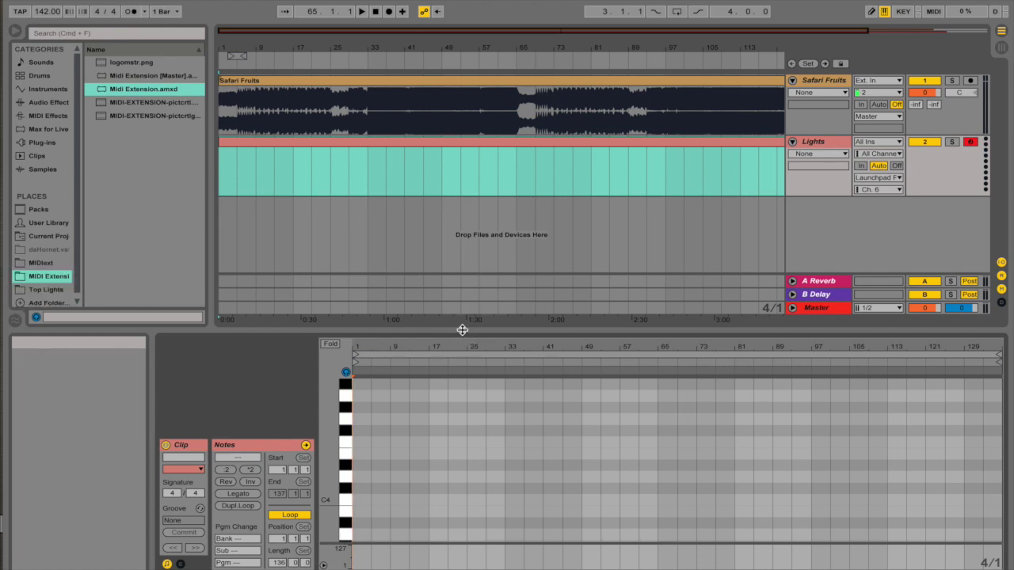
drag(440, 34, 479, 34)
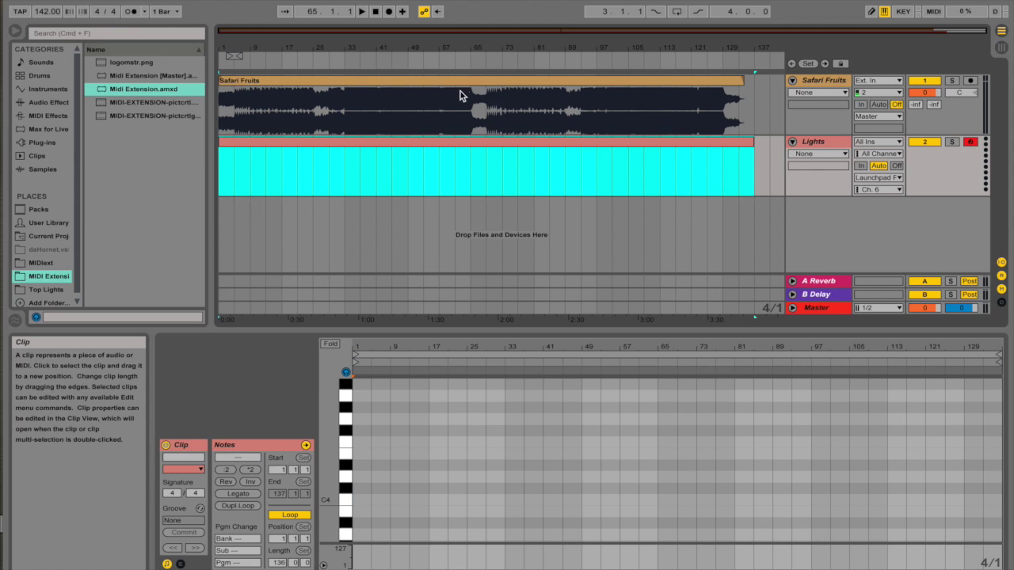
- Select the full-length Lights clip and enlarge its MIDI note editor to fill the window
click(304, 142)
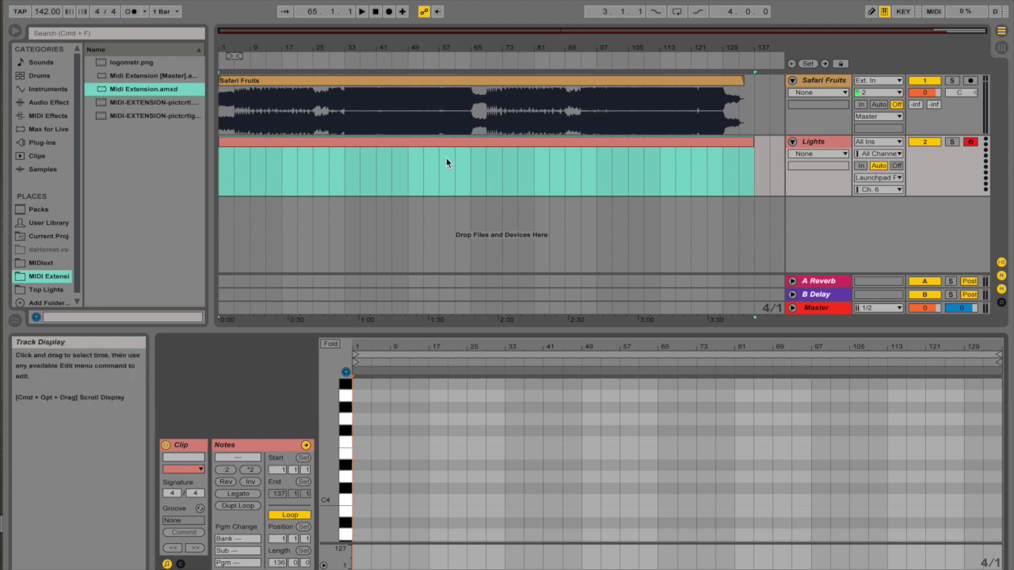
click(403, 164)
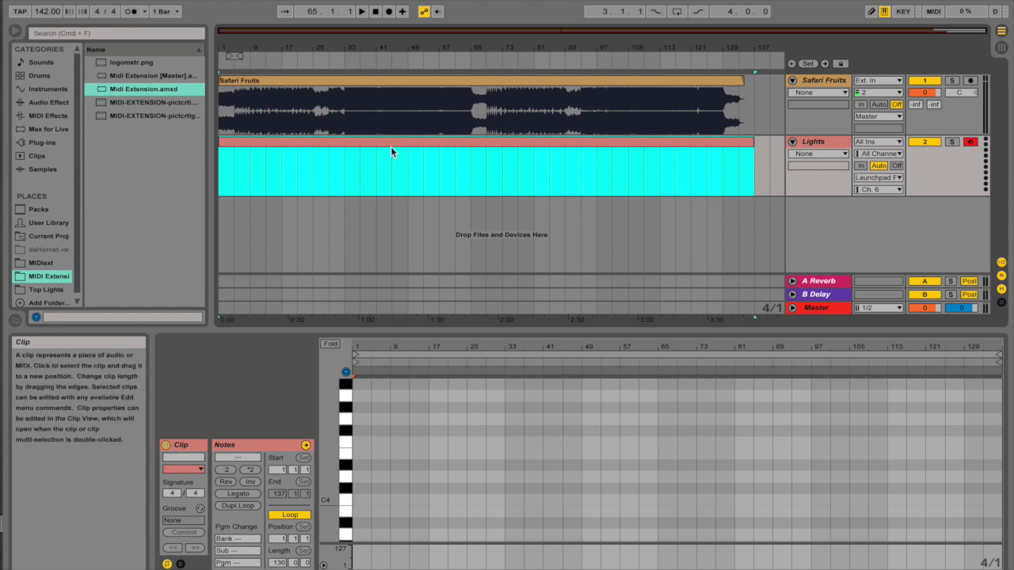
drag(435, 329, 460, 209)
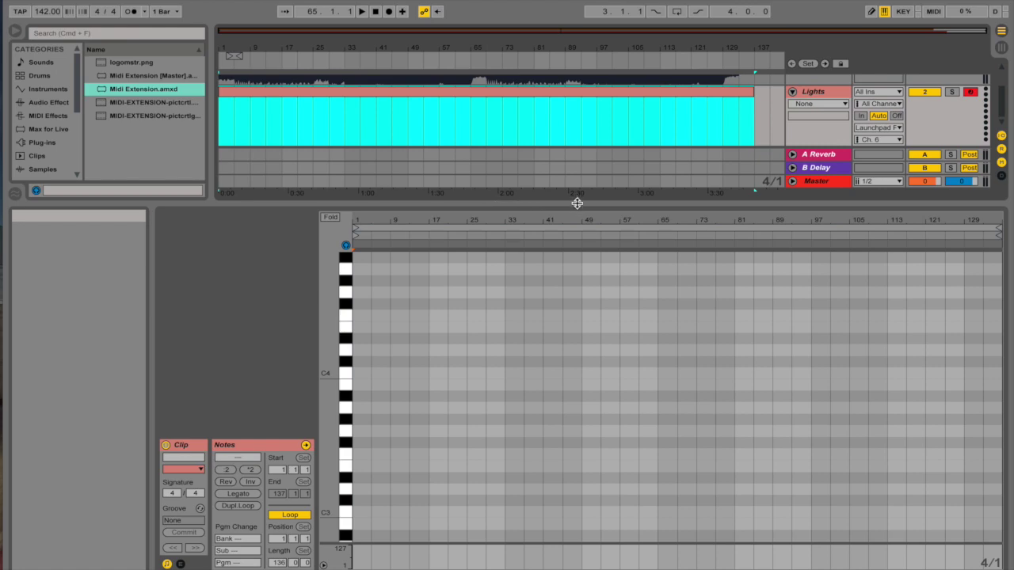
drag(571, 204, 584, 16)
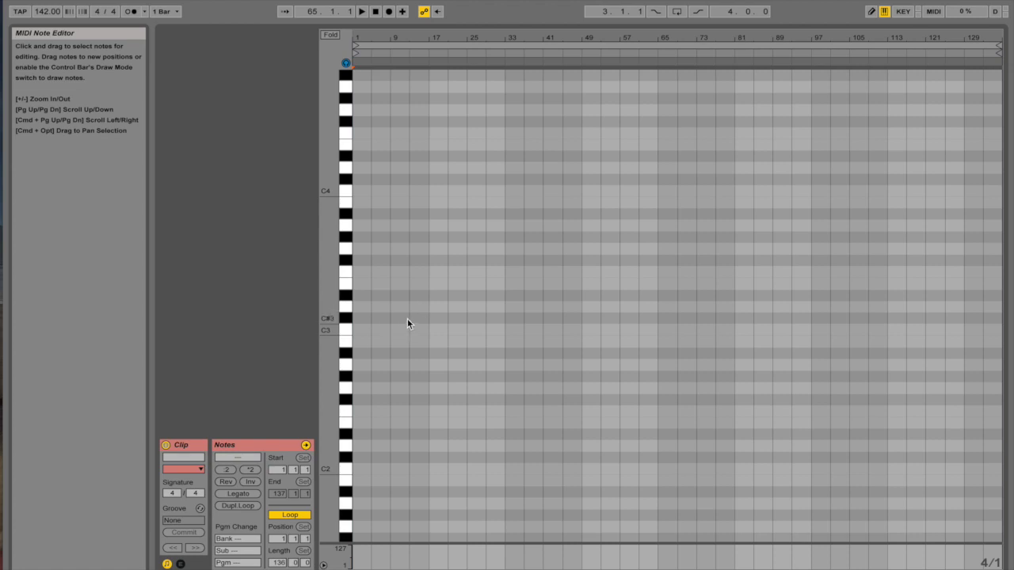
- Try drawing four-bar notes C3, D3, E3, C3 and E3 in sequence from bar 1, and delete them all
key(b)
click(362, 330)
click(380, 307)
click(400, 283)
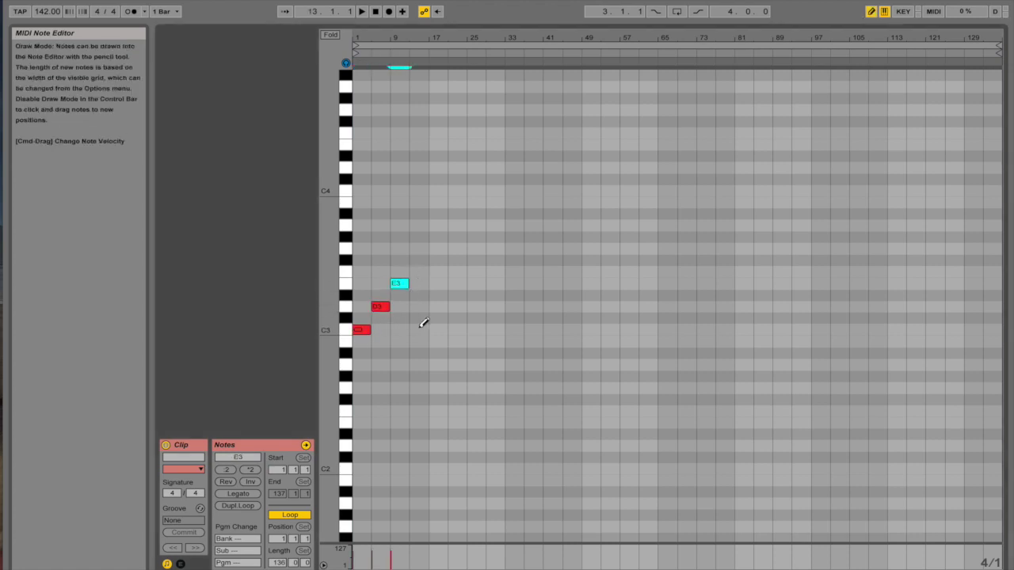
click(419, 330)
click(438, 284)
key(b)
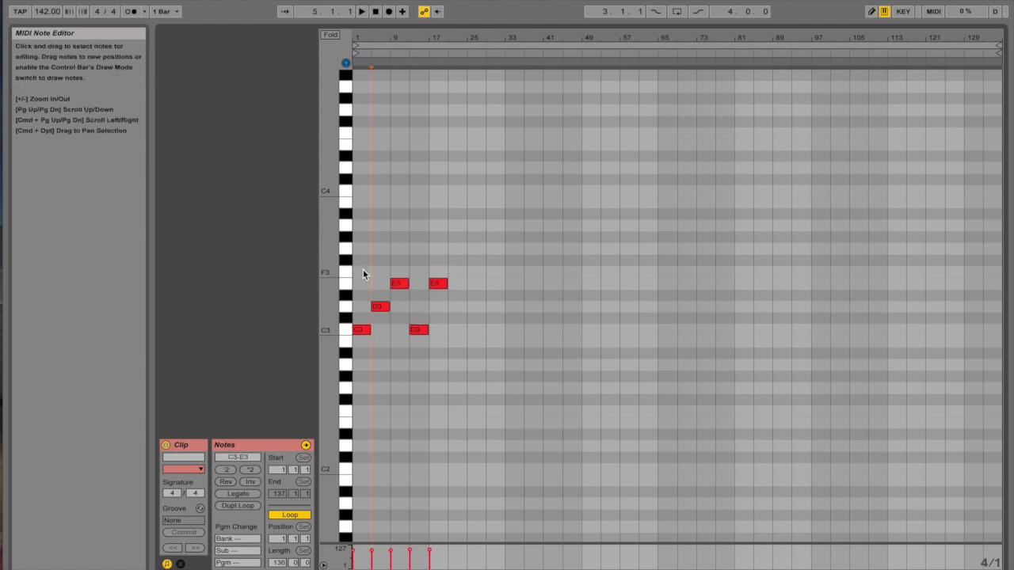
drag(365, 275, 507, 401)
key(Delete)
- Draw a rising run of half-bar notes G#3, A3, A#3 and B3 from bar 1 on a 1/2 grid, and play it
key(b)
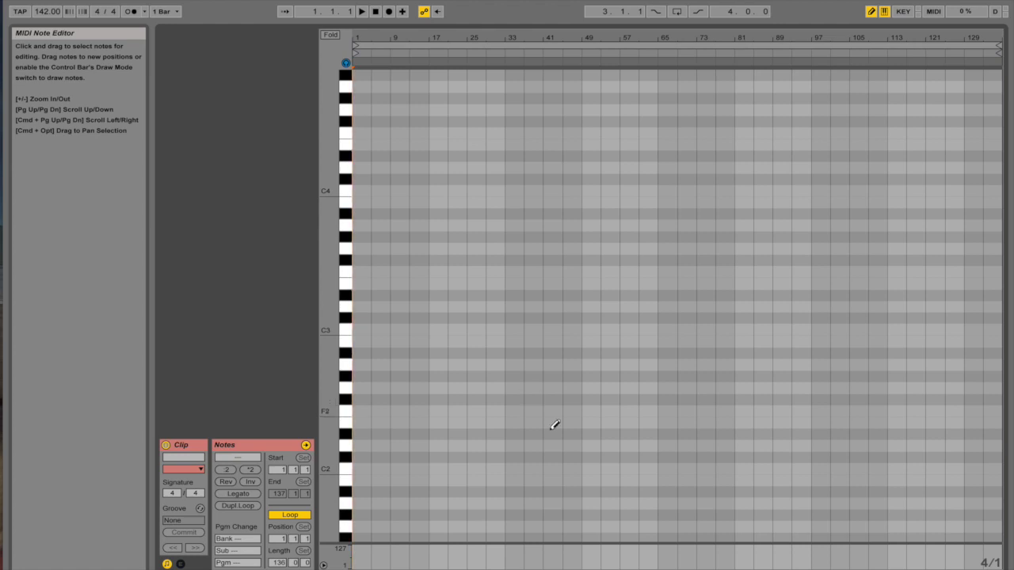
drag(790, 561, 789, 569)
scroll(790, 417, left, 5)
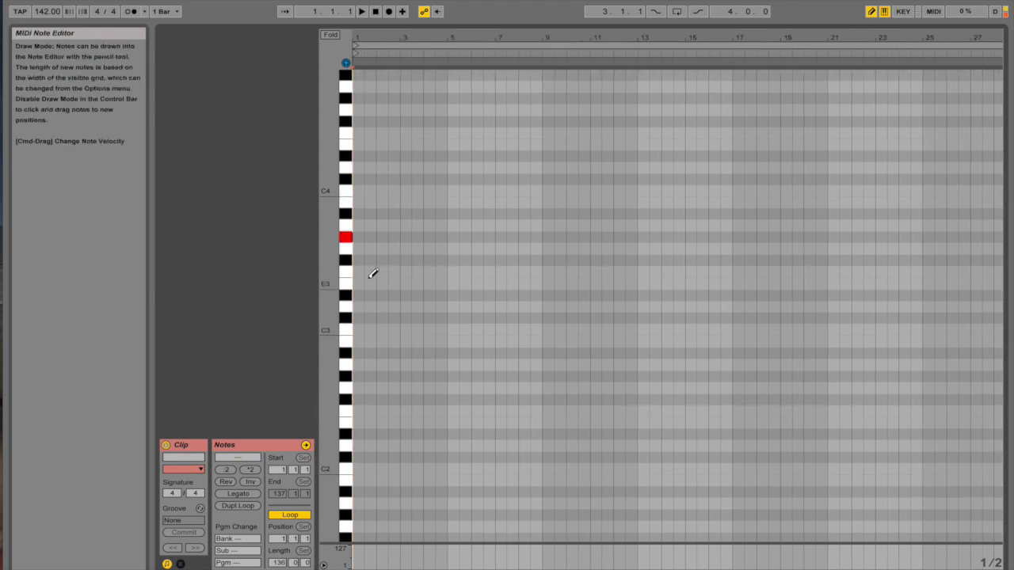
click(368, 227)
click(382, 214)
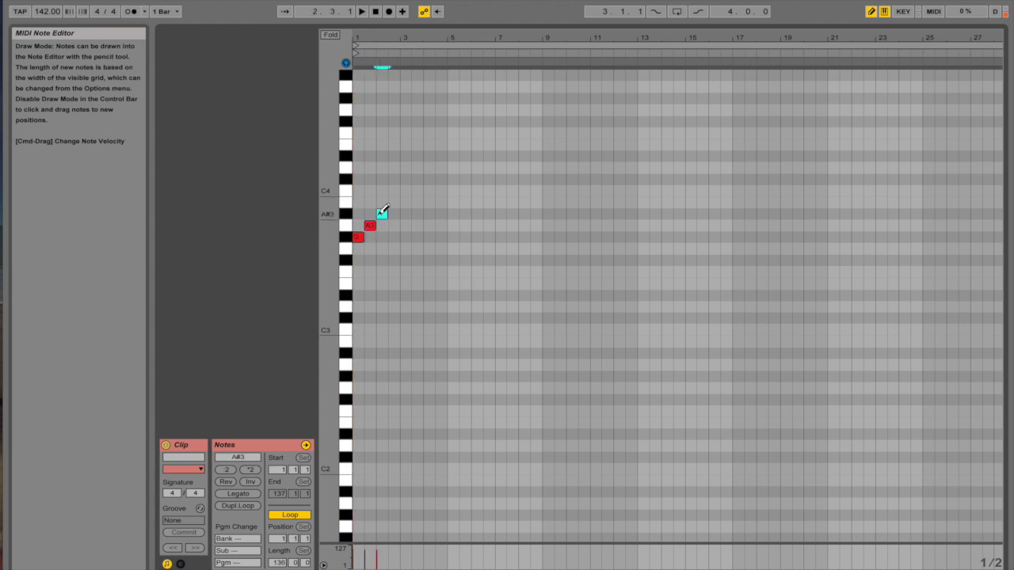
click(392, 203)
key(space)
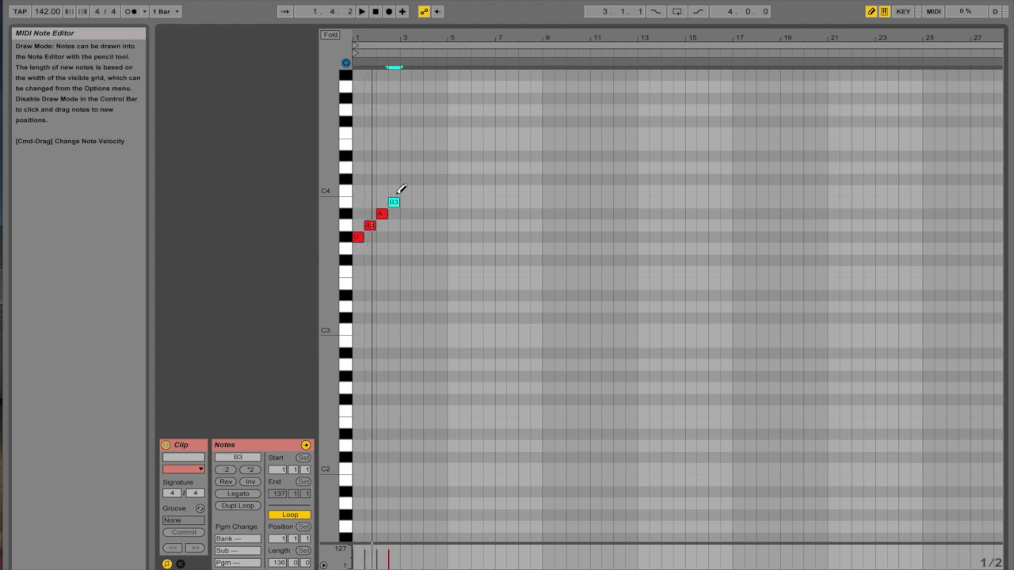
- Extend the rising run with descending half-bar notes A#3, A3 and G#3
key(b)
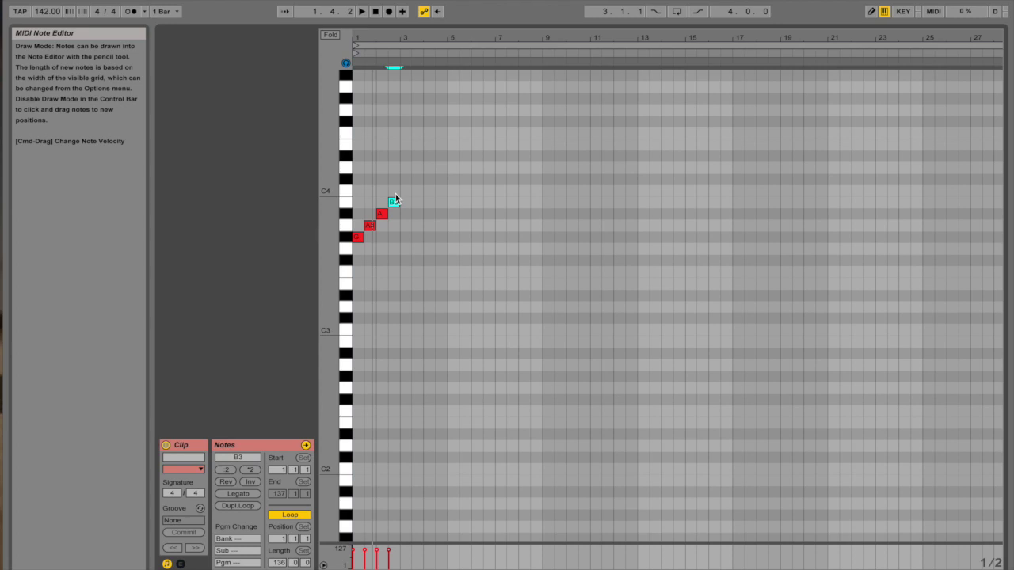
drag(516, 23, 502, 321)
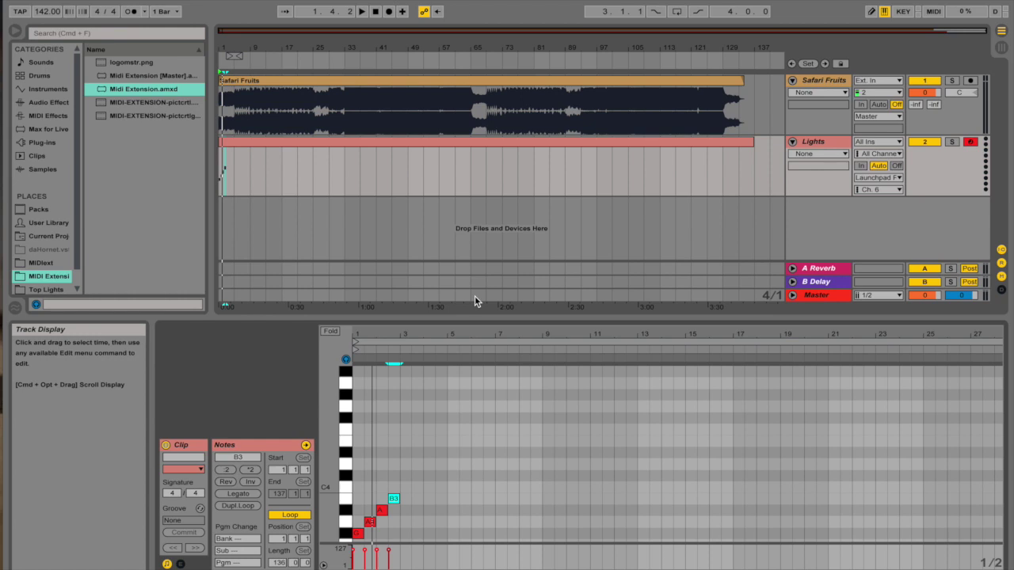
drag(461, 316, 482, 71)
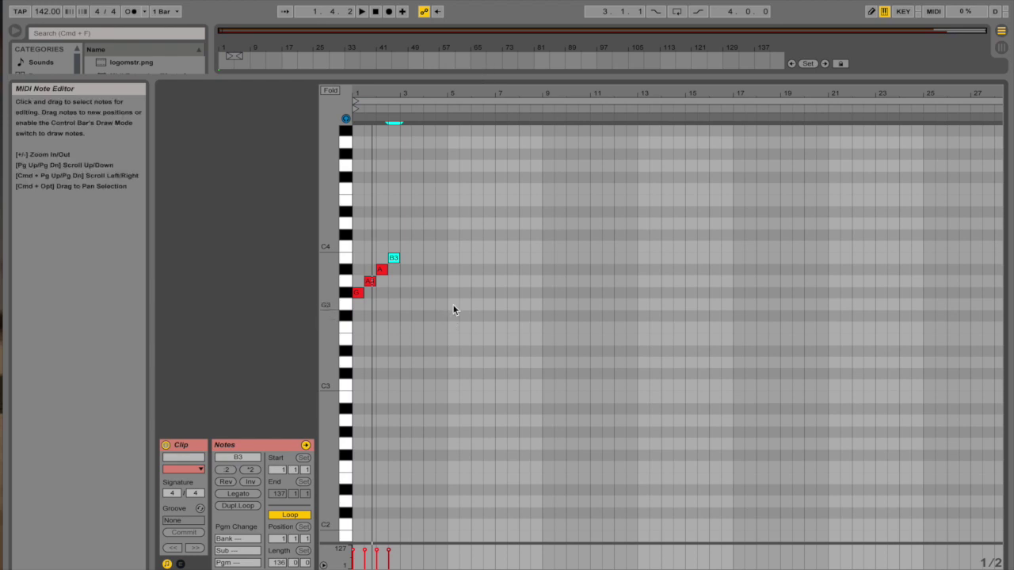
key(b)
drag(405, 269, 430, 293)
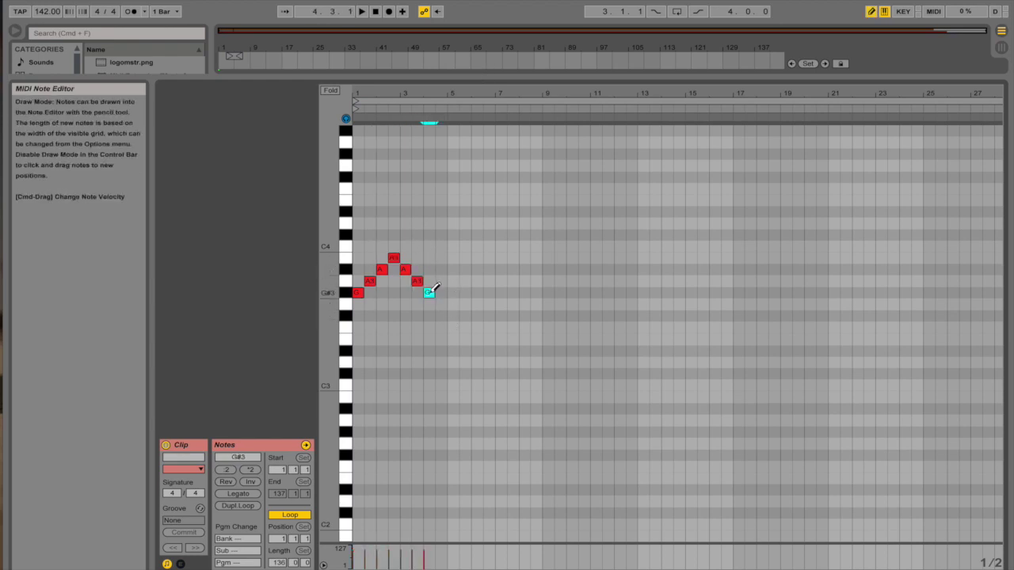
key(b)
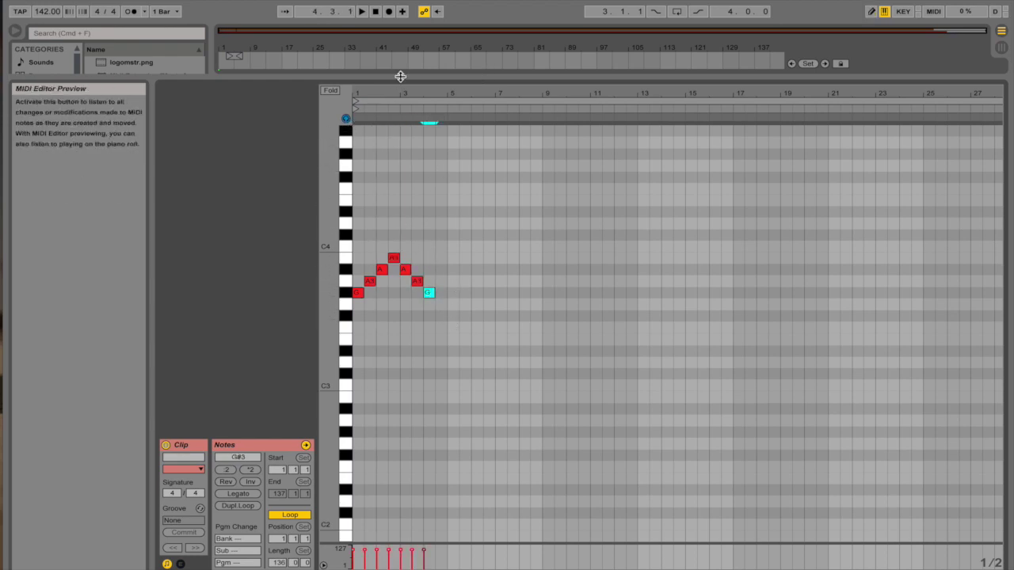
- Halve the length of all notes in the Lights clip's run, stretch them back to half-bar notes, and shrink the note editor
drag(401, 76, 396, 29)
key(super+a)
click(252, 470)
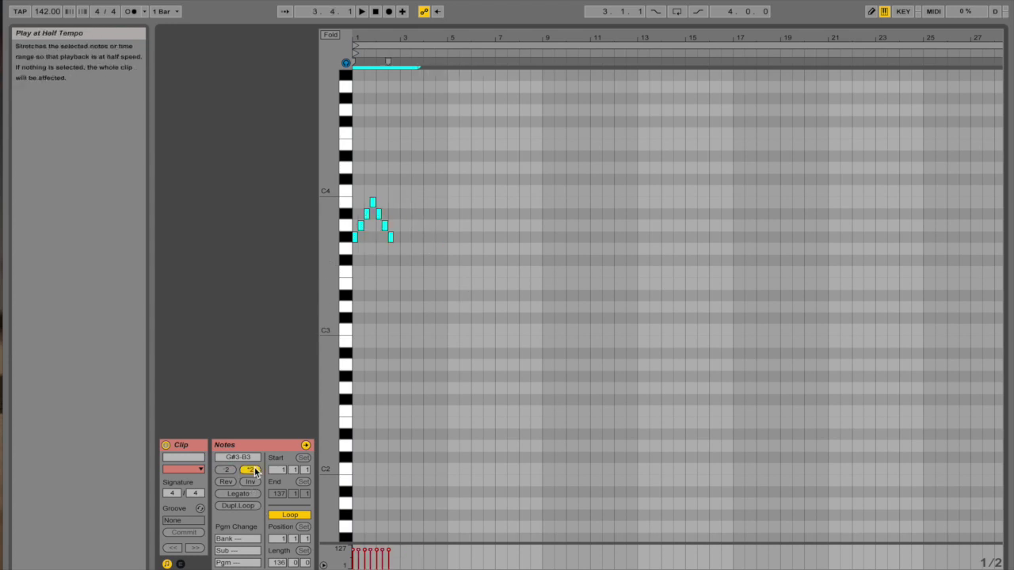
click(254, 470)
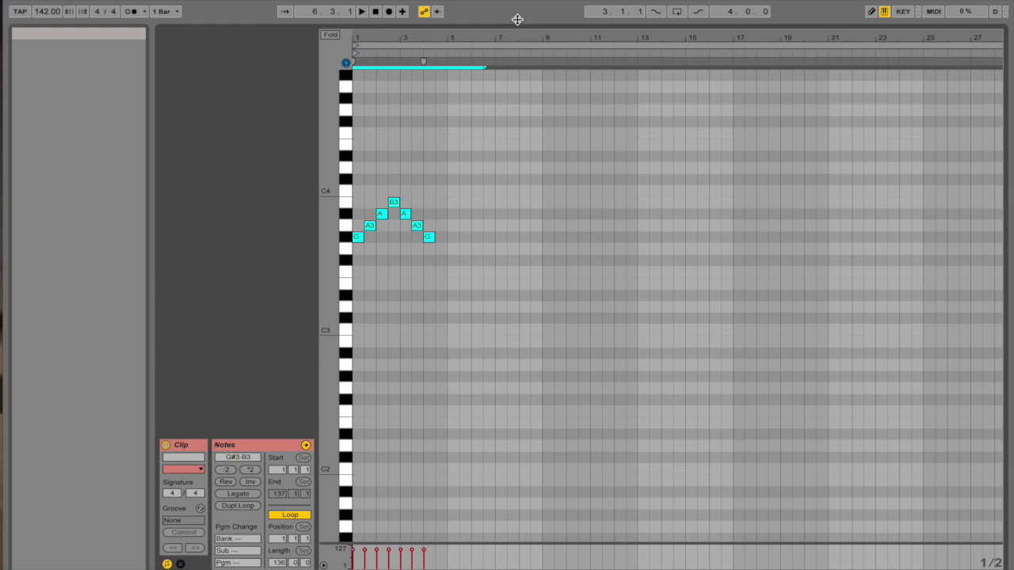
drag(517, 19, 517, 315)
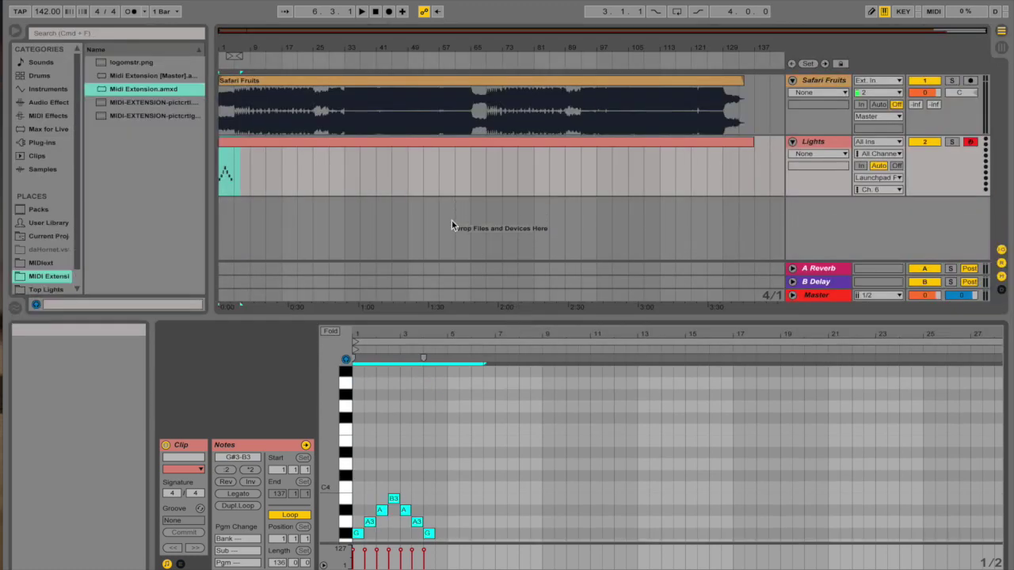
- Load Midi Extension [Master] on the Lights track, followed by a MIDI Effect Rack containing Midi Extension.amxd
click(252, 142)
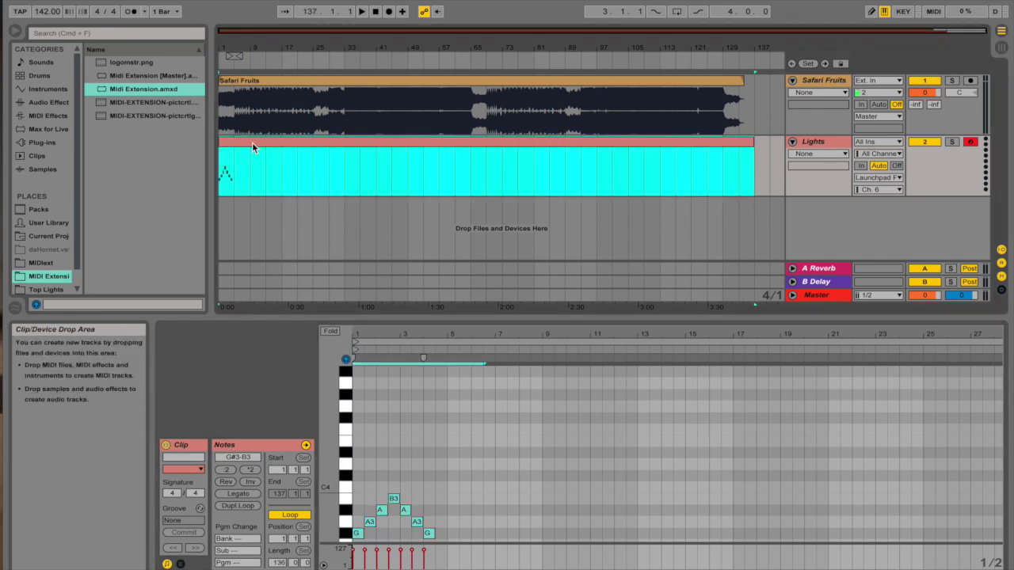
double_click(833, 144)
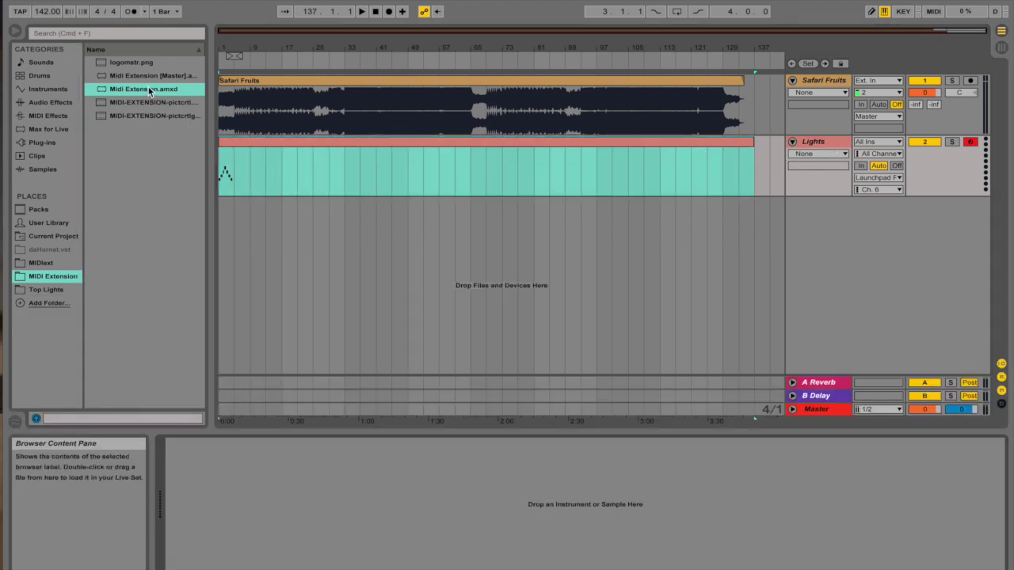
drag(122, 78, 292, 483)
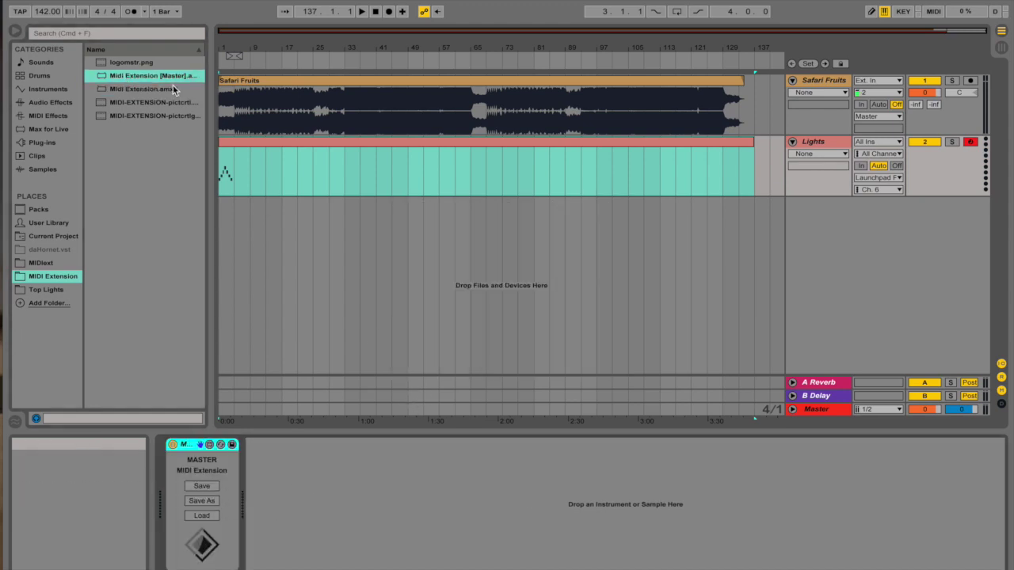
click(55, 116)
drag(137, 88, 294, 523)
click(44, 277)
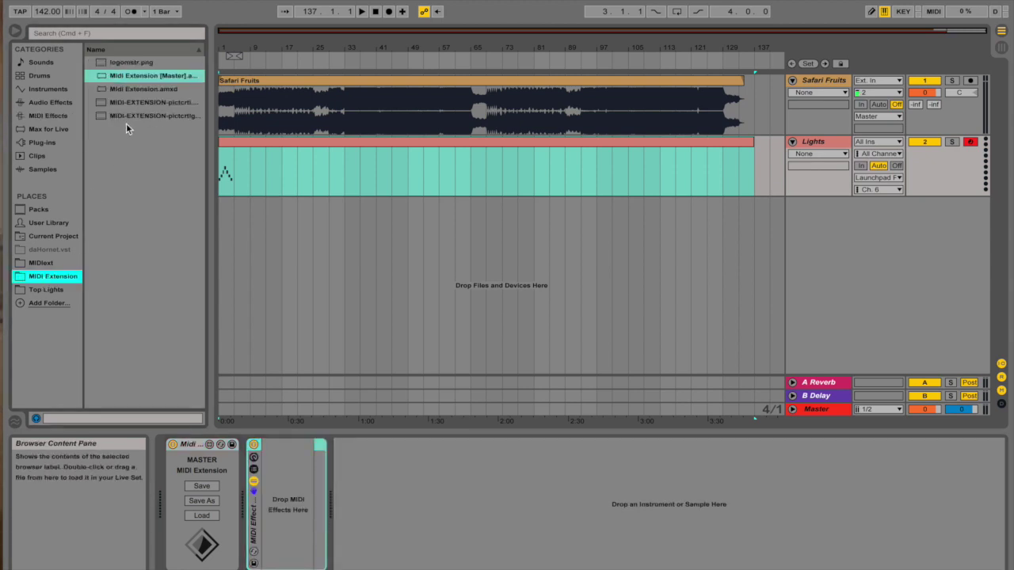
click(140, 89)
drag(141, 89, 293, 495)
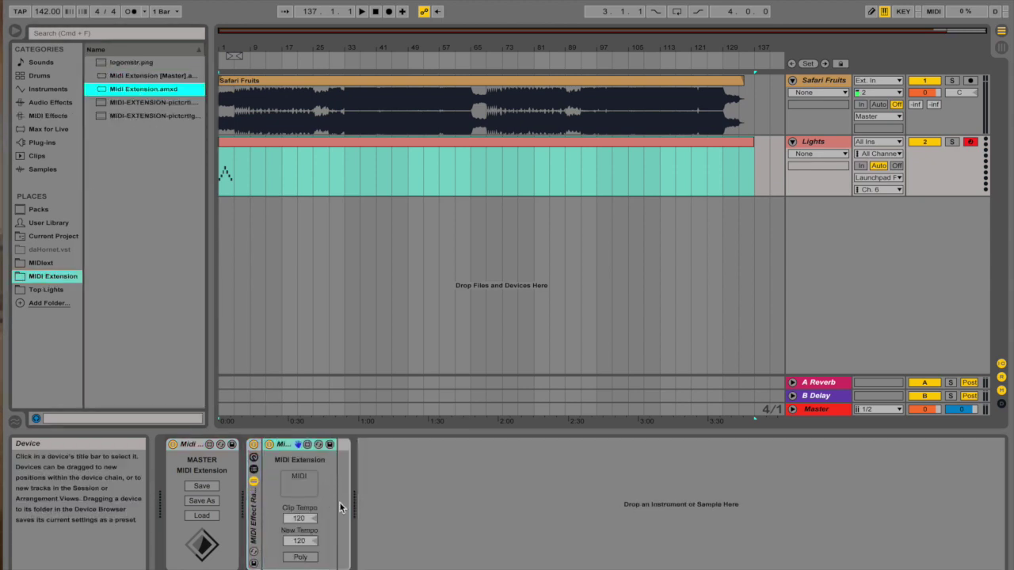
- Show the rack's chain list and narrow the chain's key zone to a single key just below C4
click(255, 471)
click(374, 463)
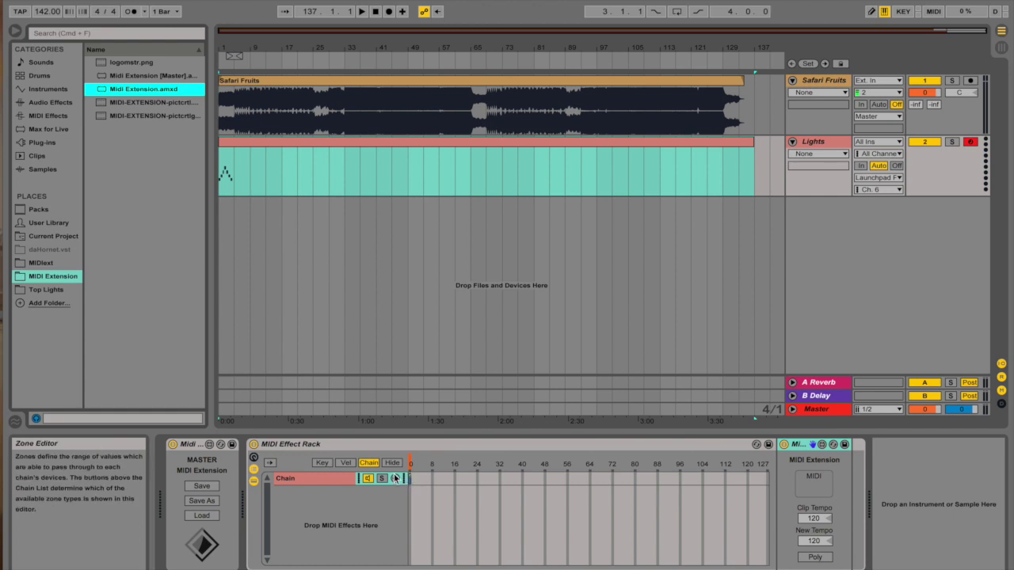
click(325, 464)
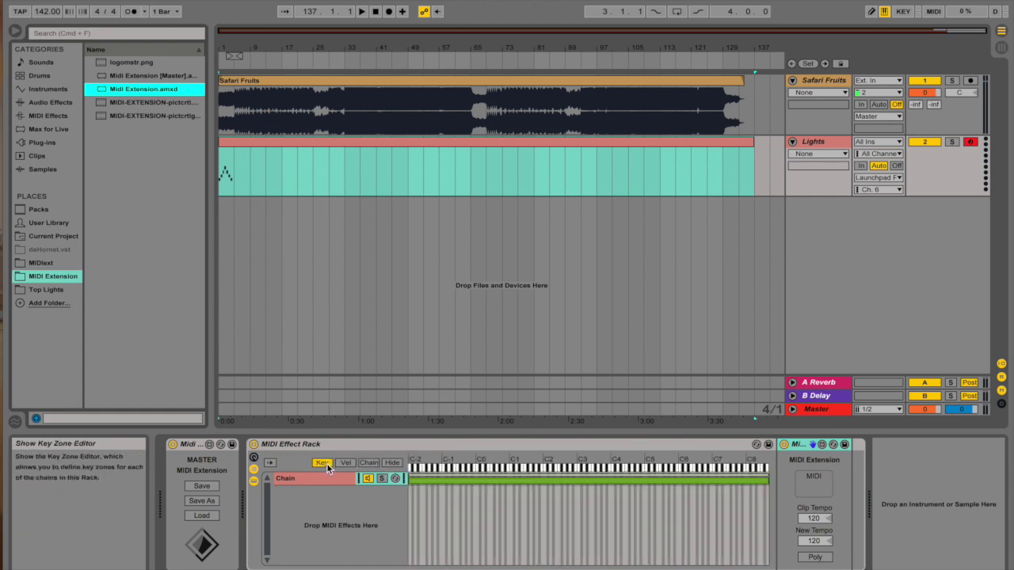
click(442, 482)
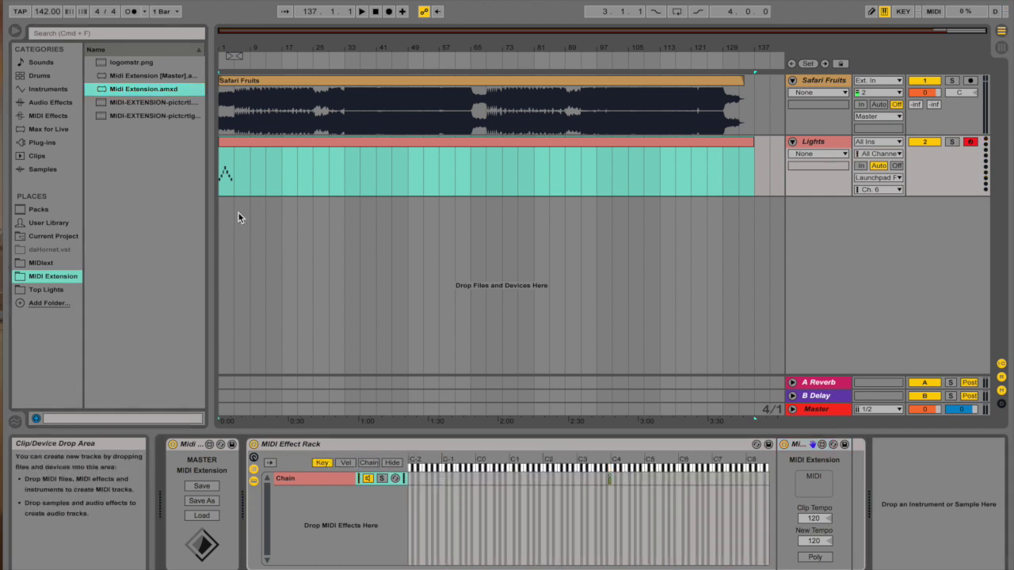
- Load Whoosh.mid from the MIDIext Reference folder into the rack's Midi Extension device and audition it
click(46, 263)
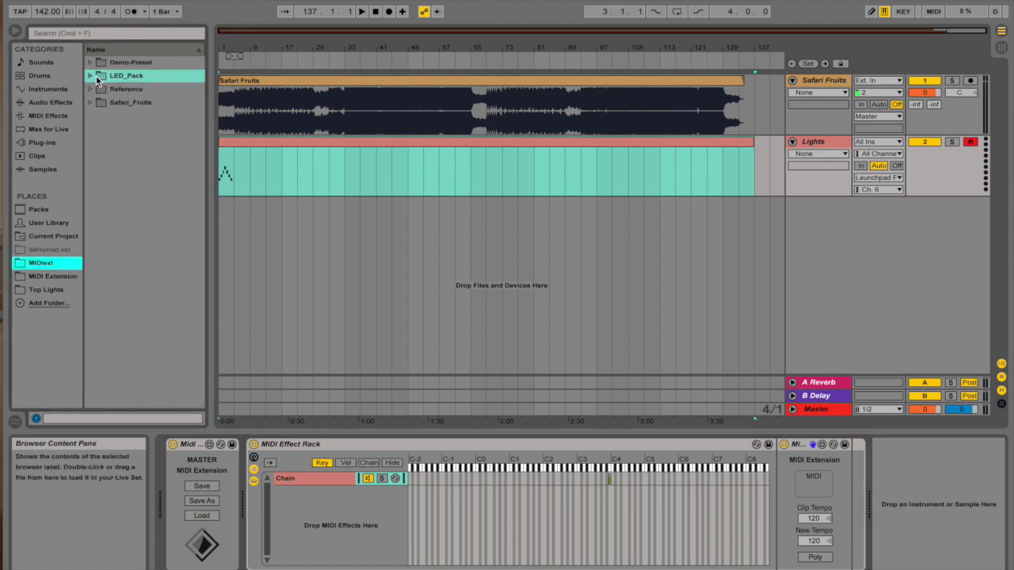
click(91, 90)
click(151, 103)
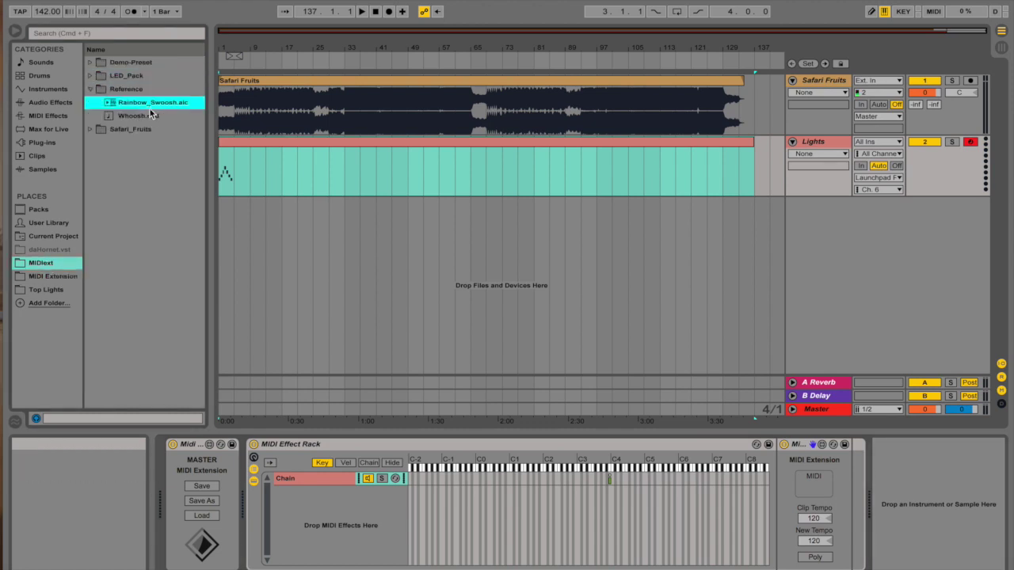
click(157, 116)
drag(620, 467, 819, 490)
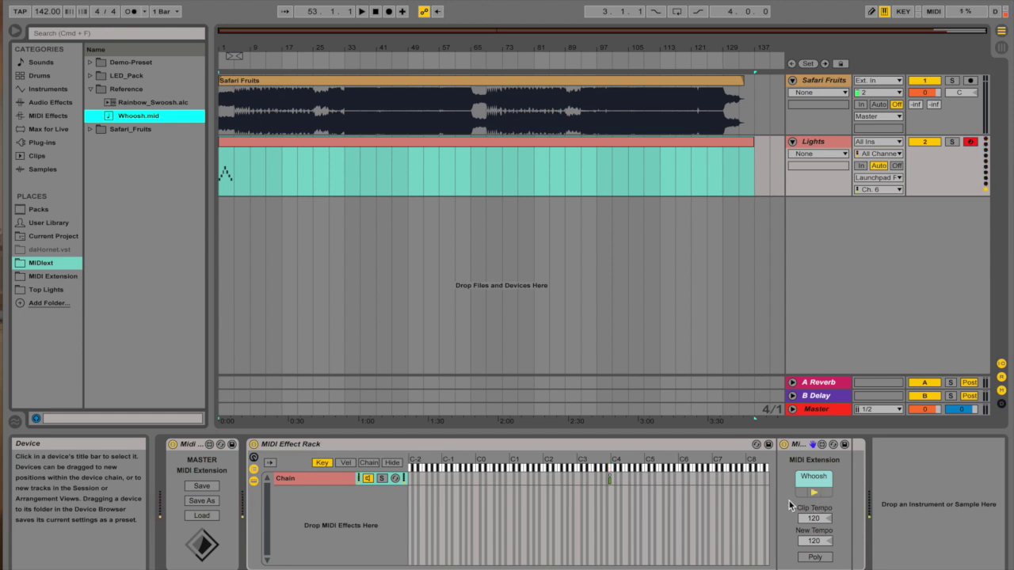
click(815, 480)
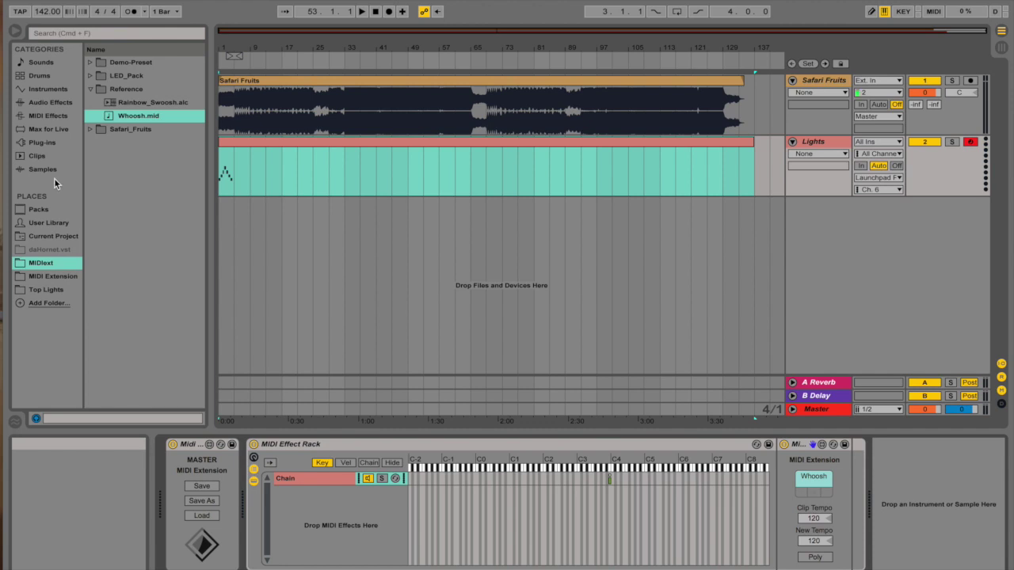
- Delete the Midi Extension [Master] device and the MIDI Effect Rack from the Lights track, and clear the clip selection
click(49, 116)
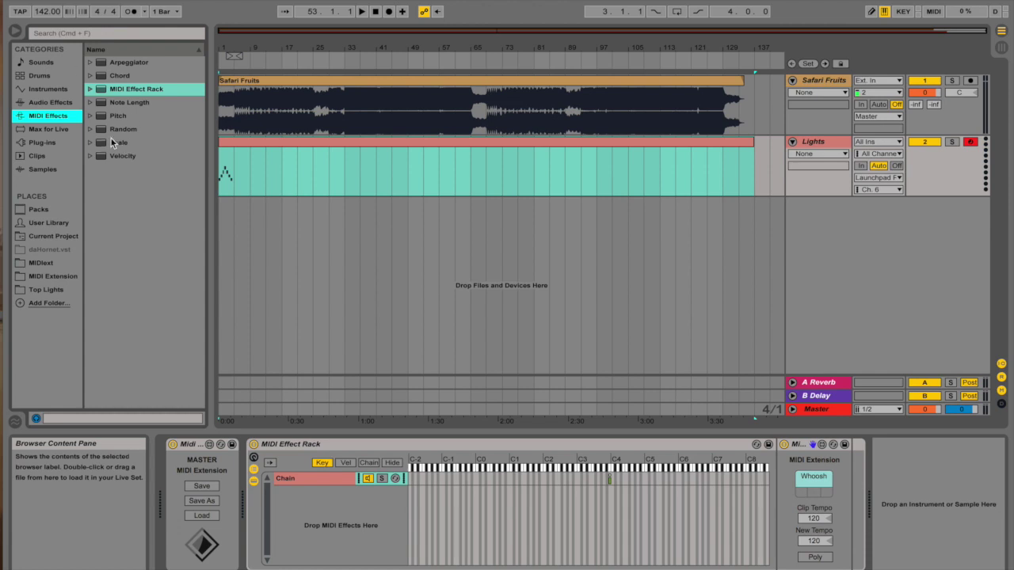
click(204, 445)
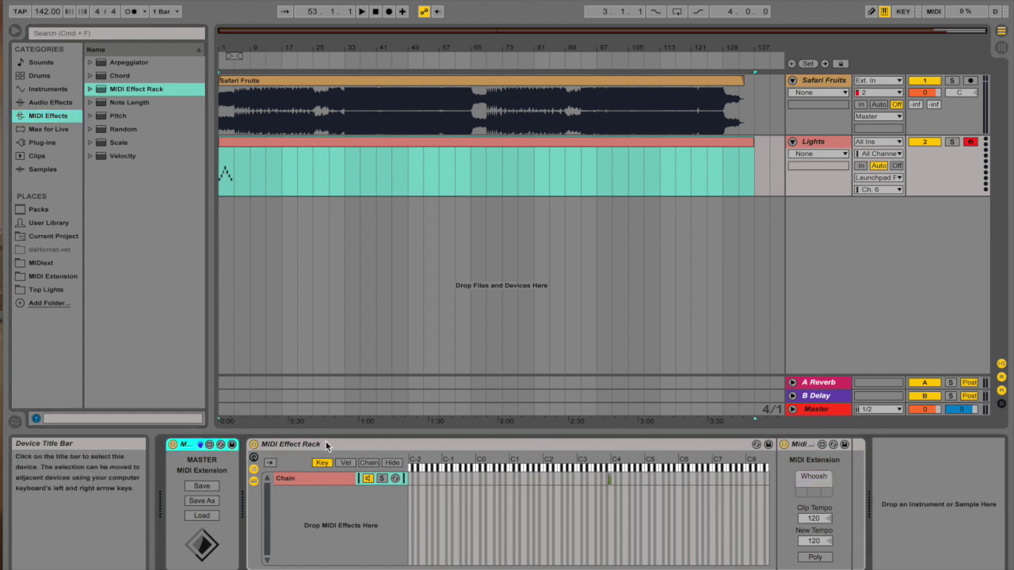
key(ctrl+a)
key(Delete)
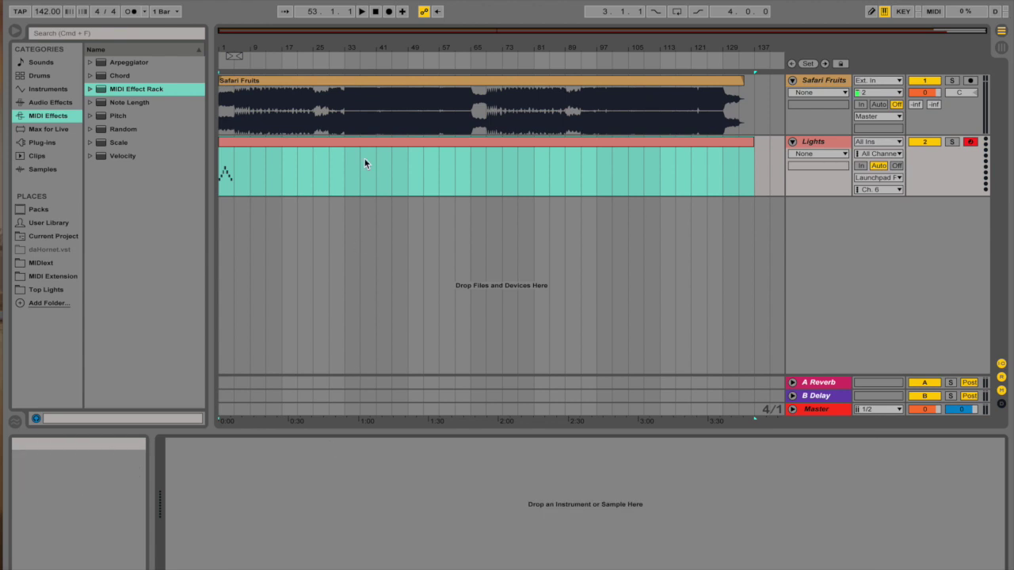
click(327, 167)
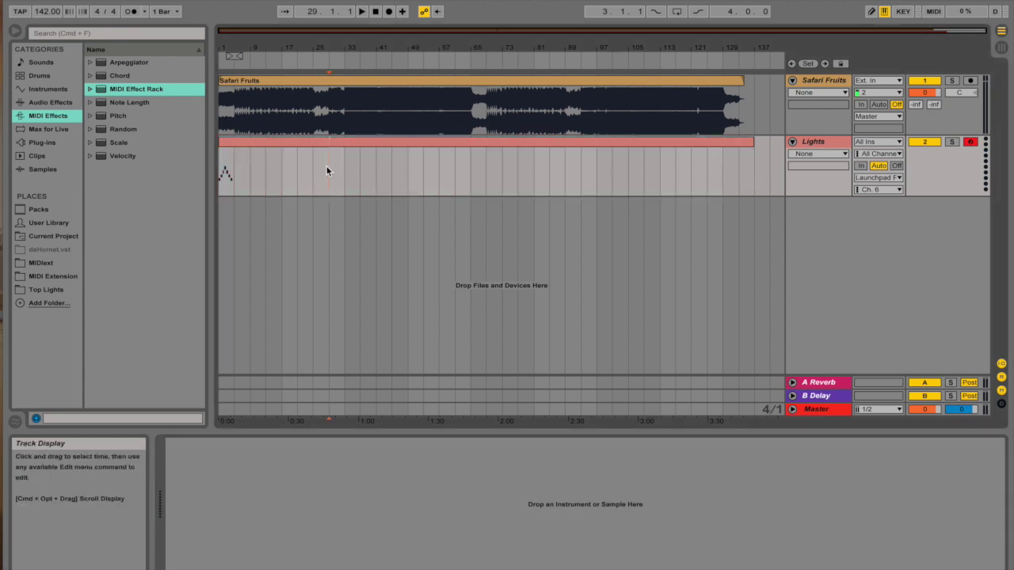